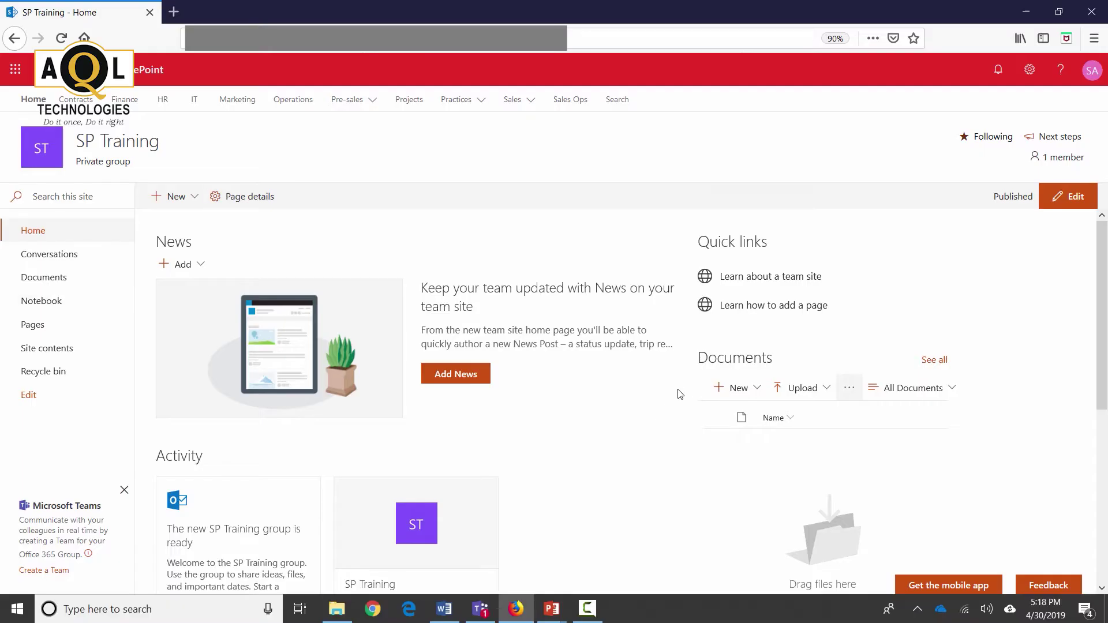
# Step: Add a Custom List app named Employees through Settings > Add an app
pyautogui.click(1030, 69)
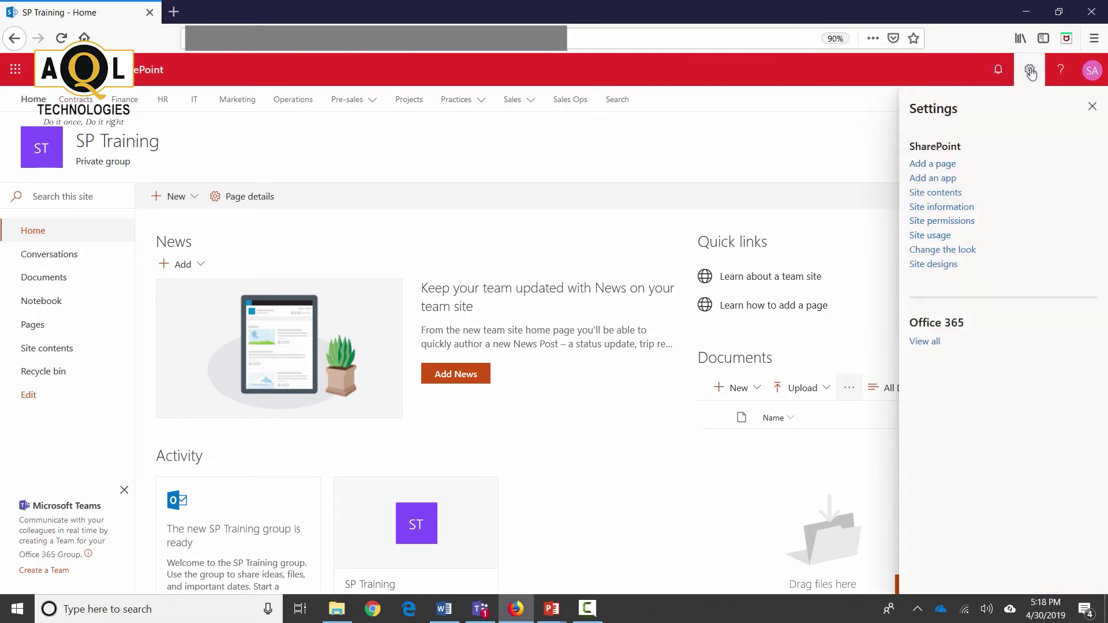
pyautogui.click(941, 179)
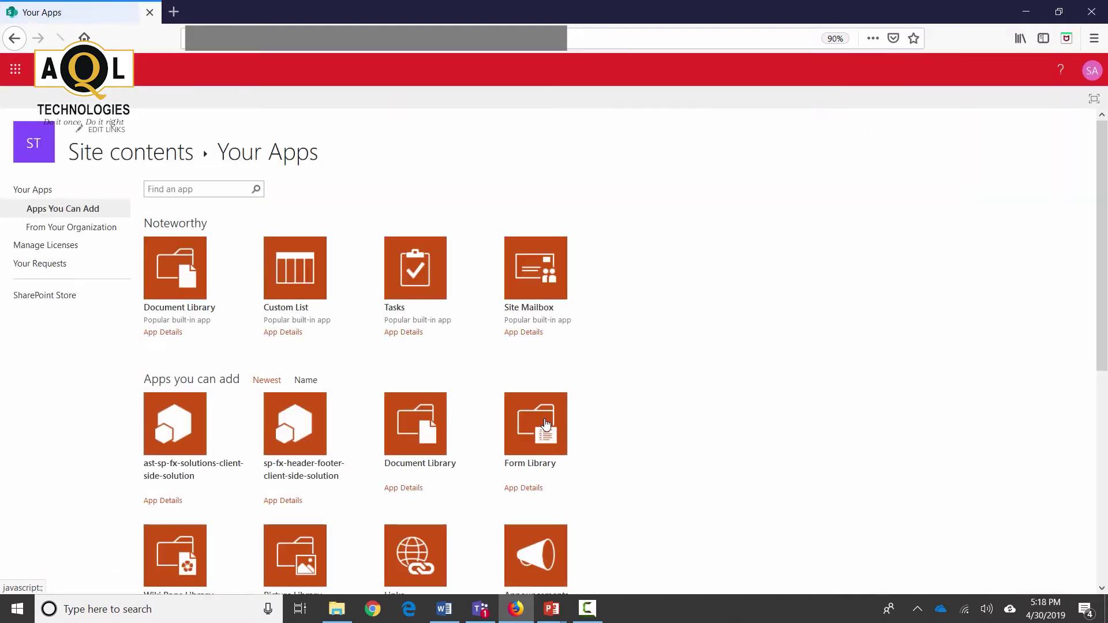
pyautogui.click(296, 290)
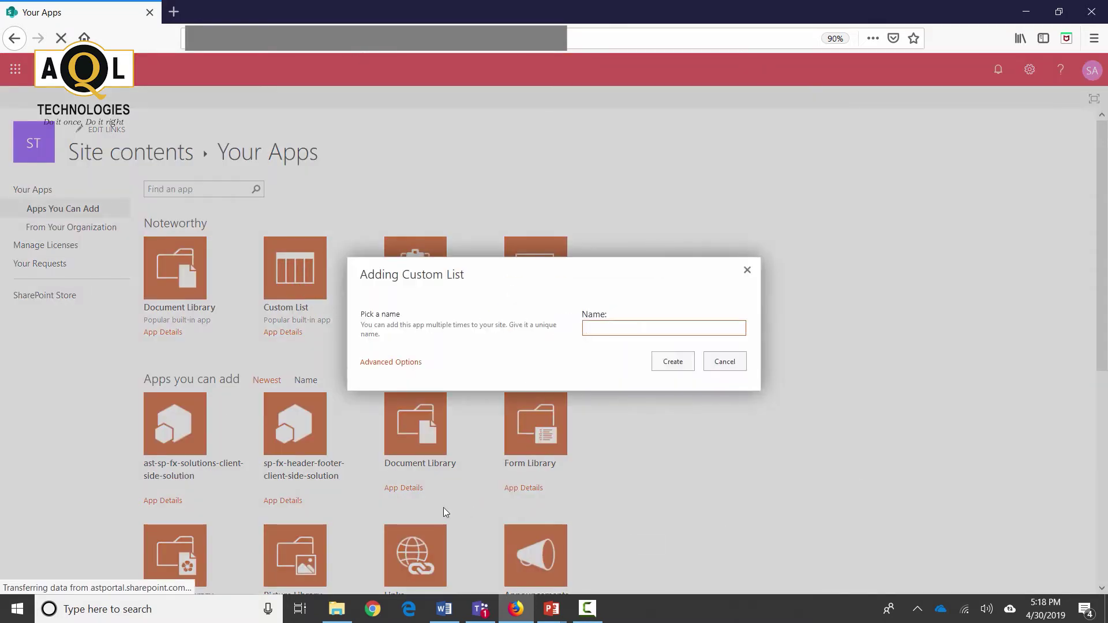
pyautogui.click(636, 329)
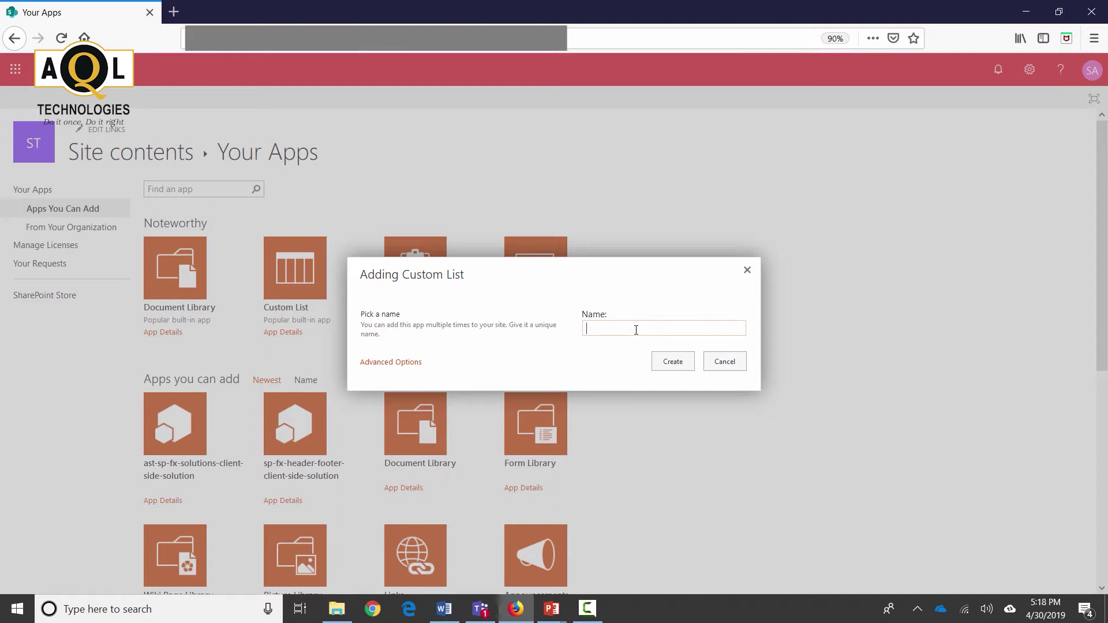
pyautogui.write('Employees')
pyautogui.click(661, 363)
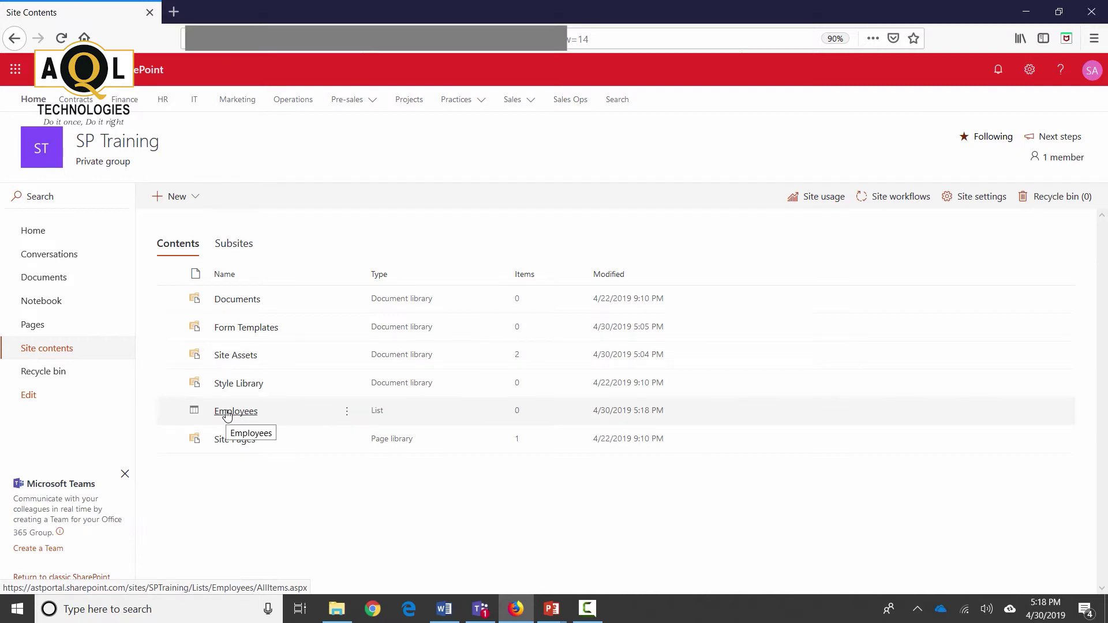
# Step: Open the Employees list and bring up the column types to add
pyautogui.click(227, 415)
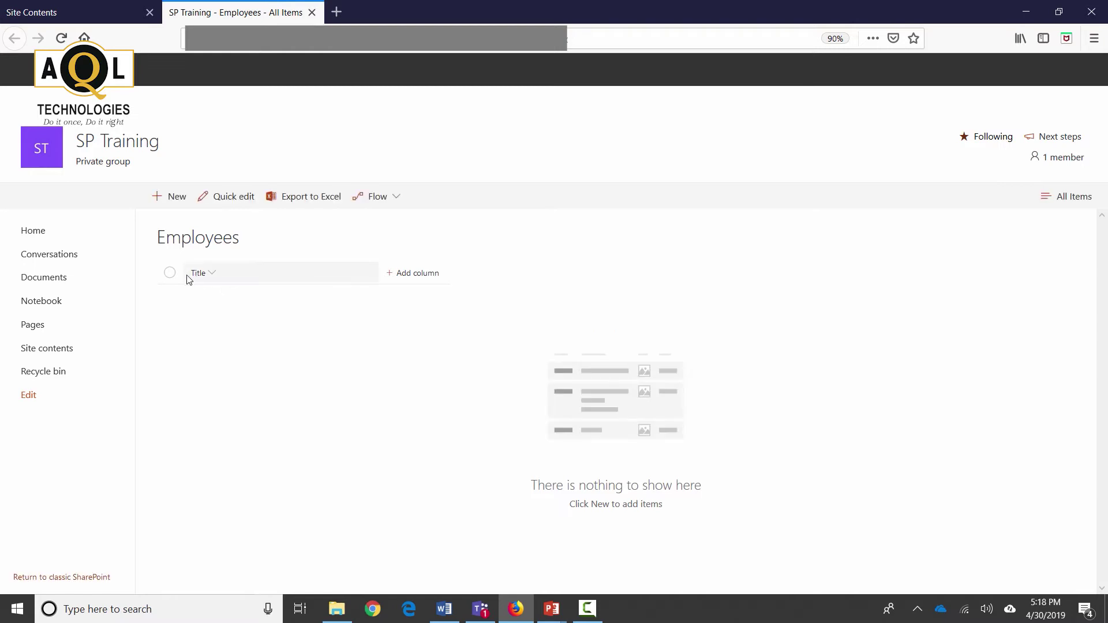
pyautogui.click(407, 275)
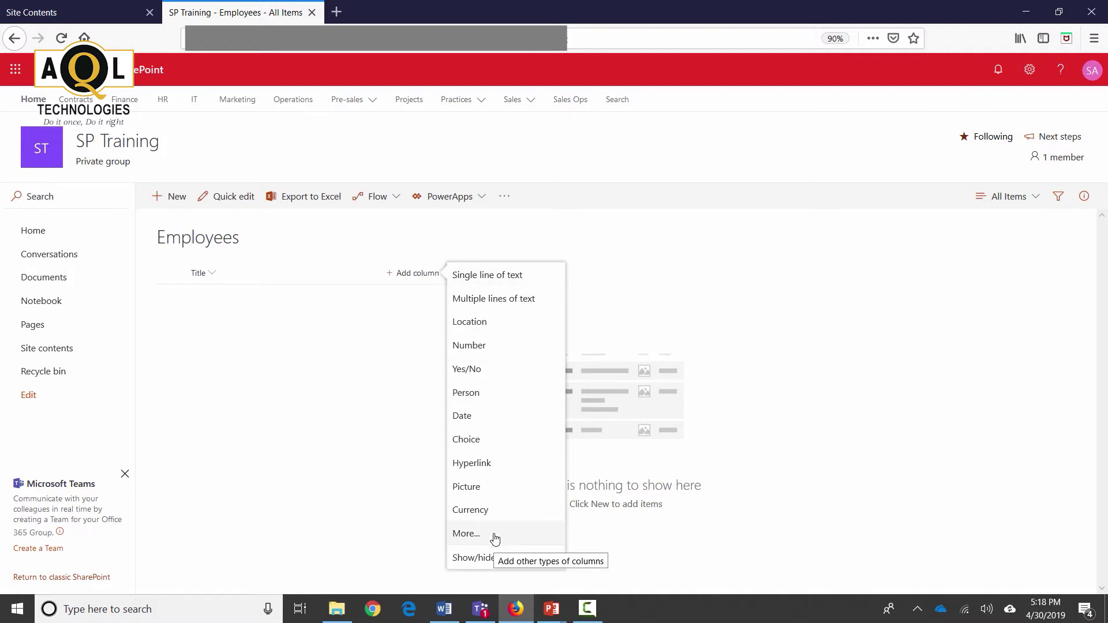
# Step: Create a single line of text column named FirstName
pyautogui.click(485, 281)
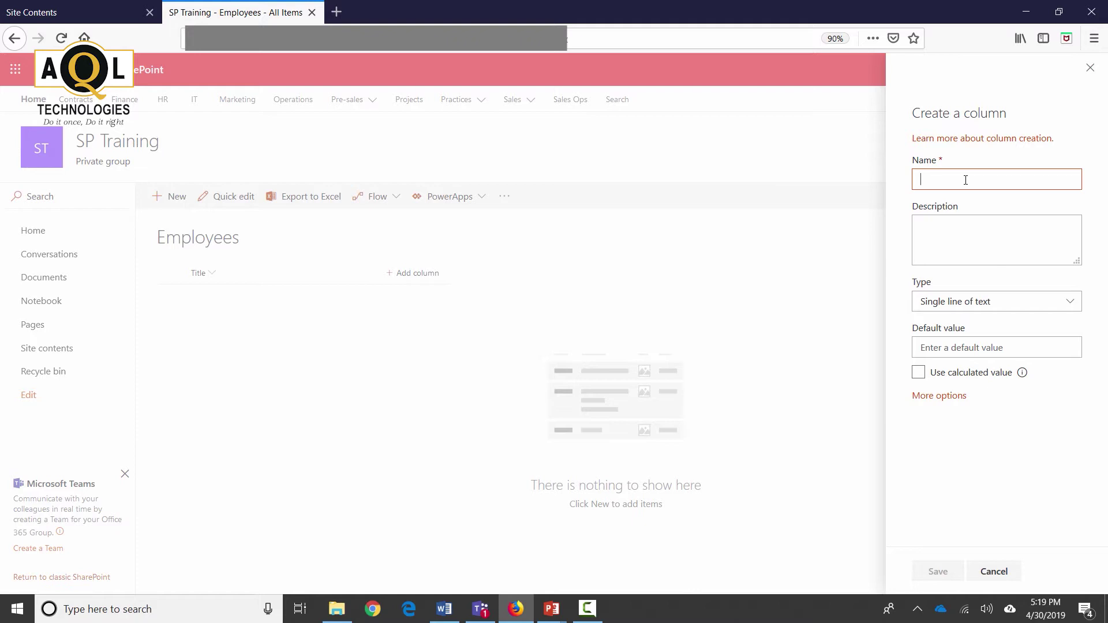
pyautogui.write('FirstName')
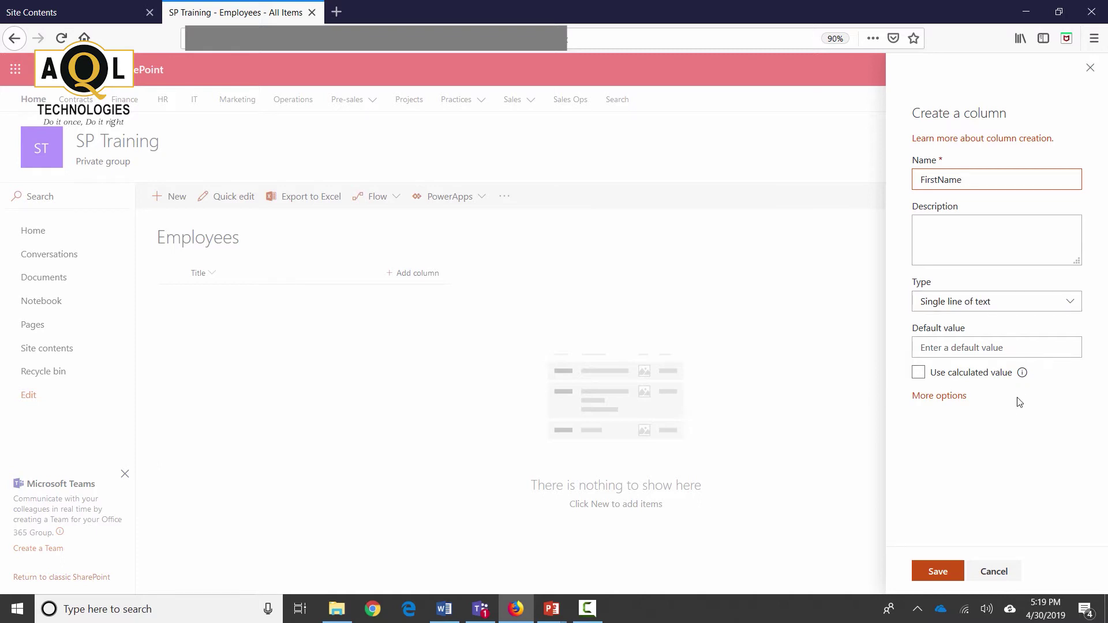
pyautogui.click(947, 397)
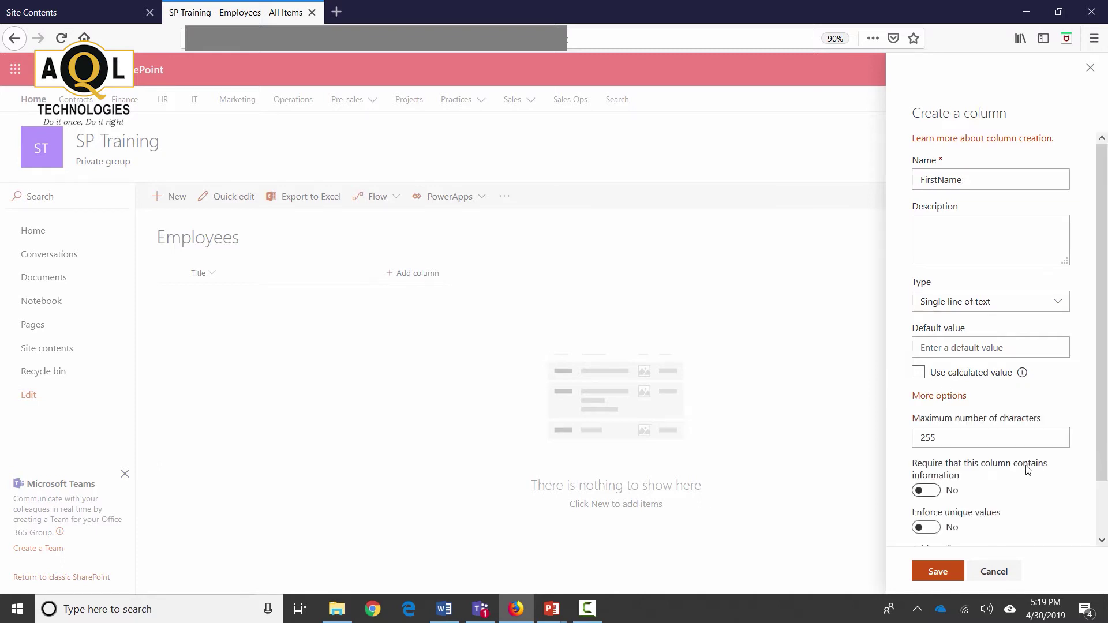
pyautogui.scroll(-2, 1026, 468)
pyautogui.click(938, 572)
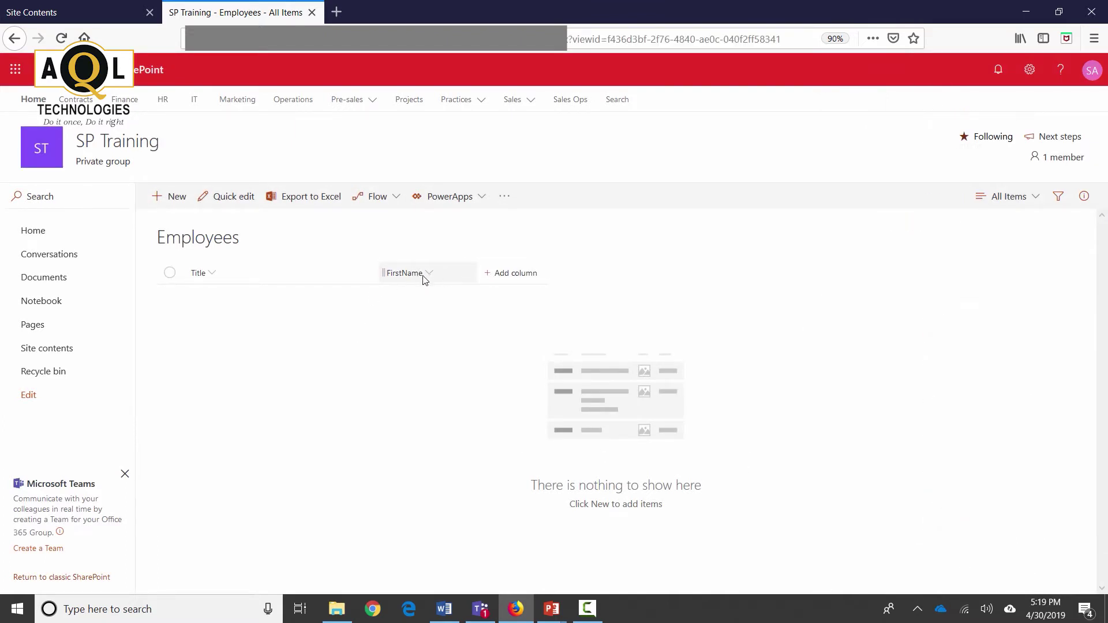
# Step: Rename the FirstName column to First Name in its column settings
pyautogui.click(433, 275)
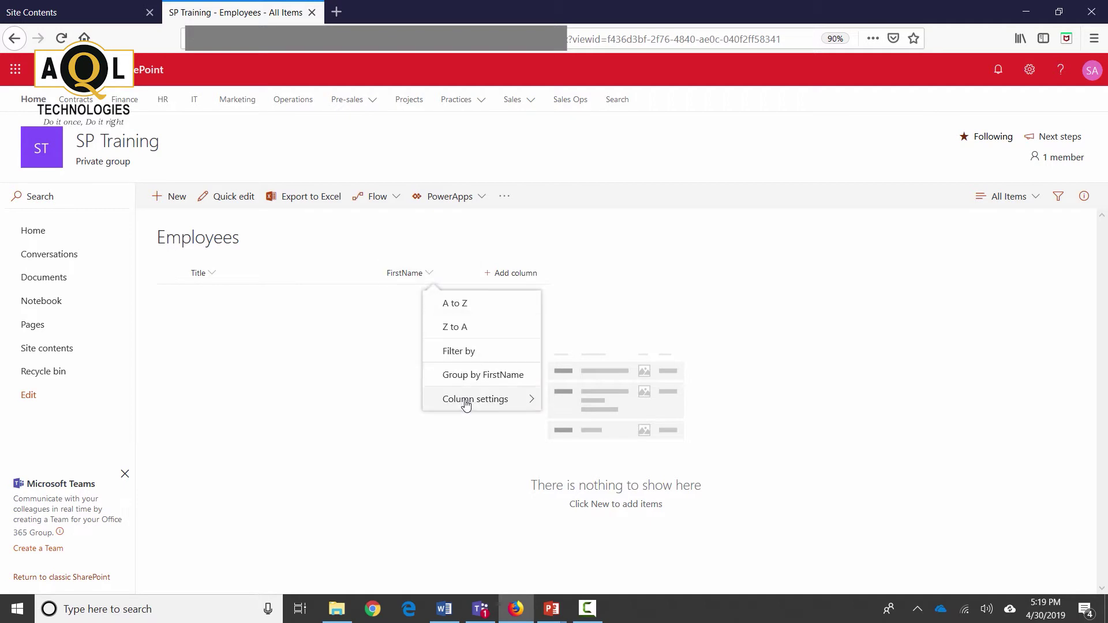
pyautogui.moveTo(465, 402)
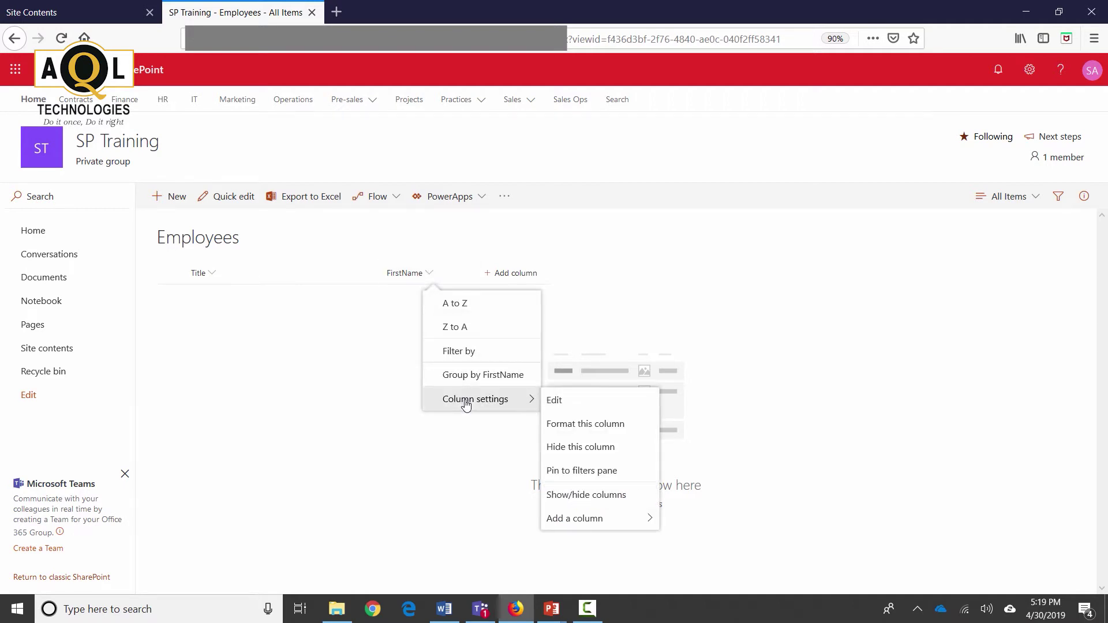
pyautogui.click(598, 407)
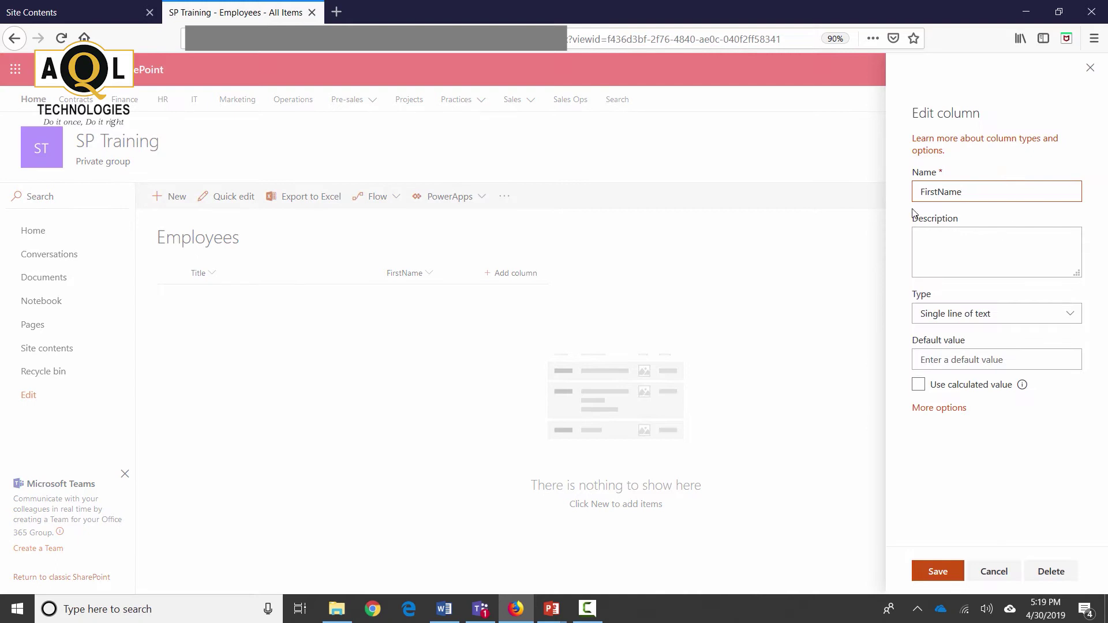
pyautogui.click(939, 192)
pyautogui.click(940, 573)
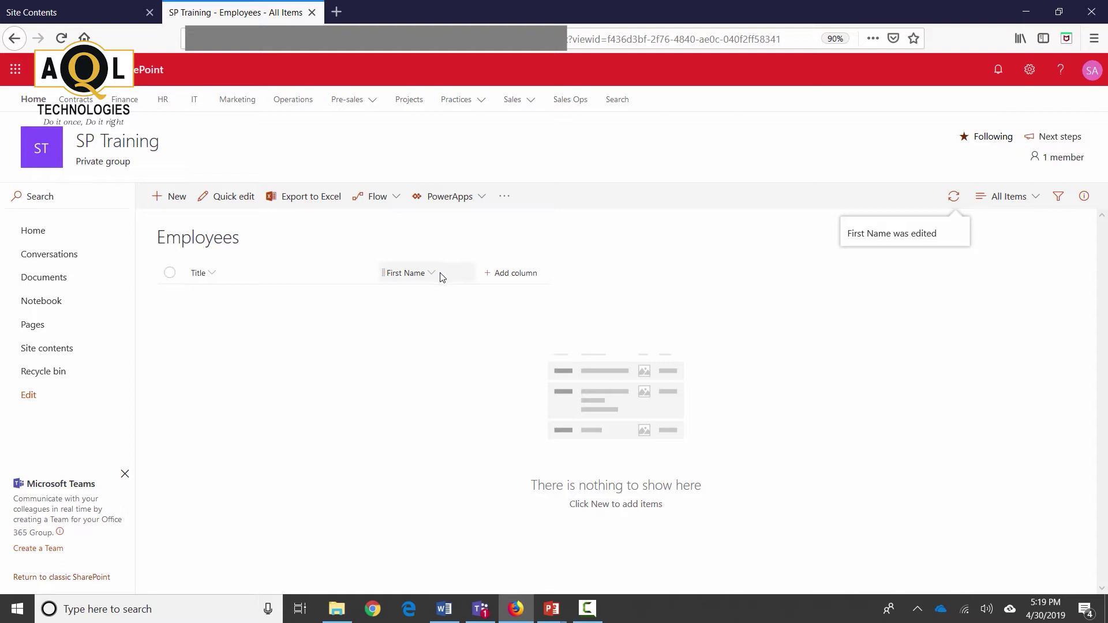
# Step: Create a single line of text column named LastName
pyautogui.click(514, 276)
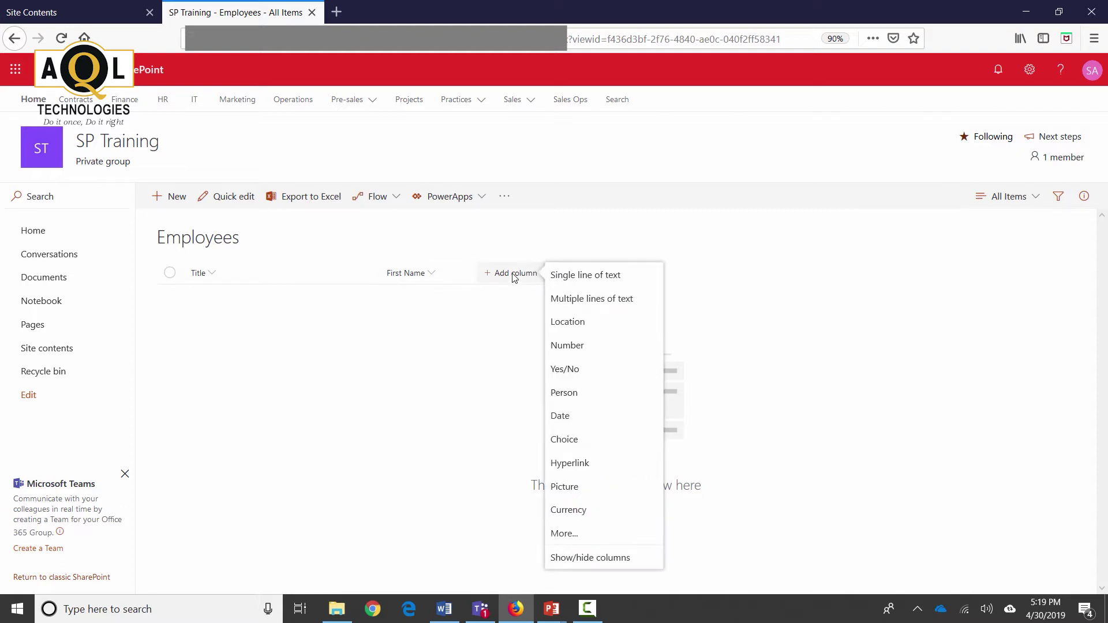
pyautogui.click(599, 275)
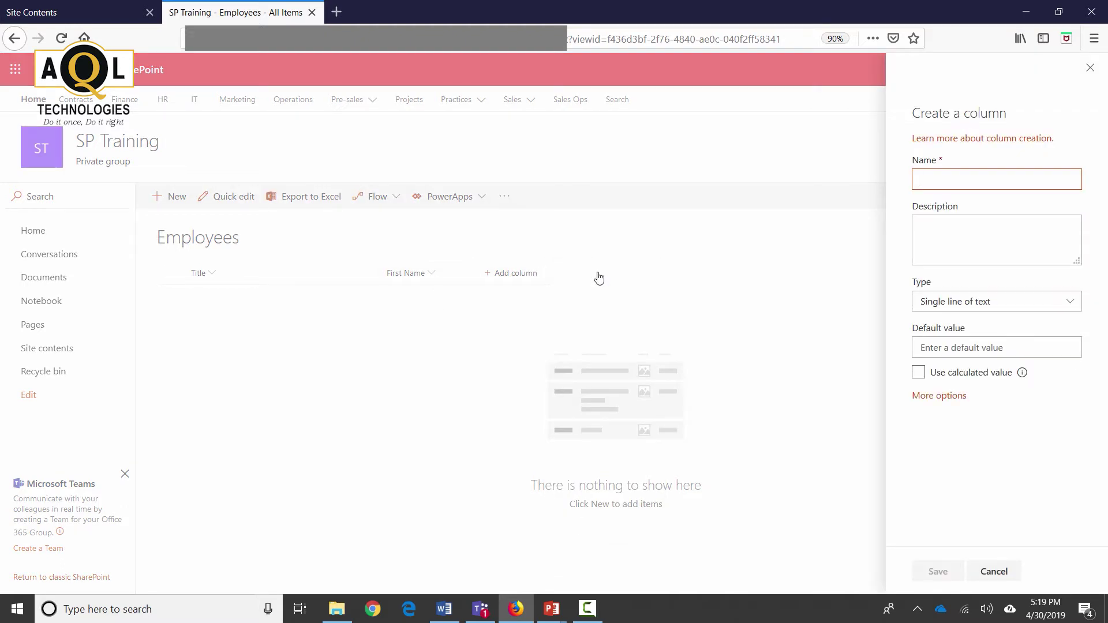
pyautogui.write('LastName')
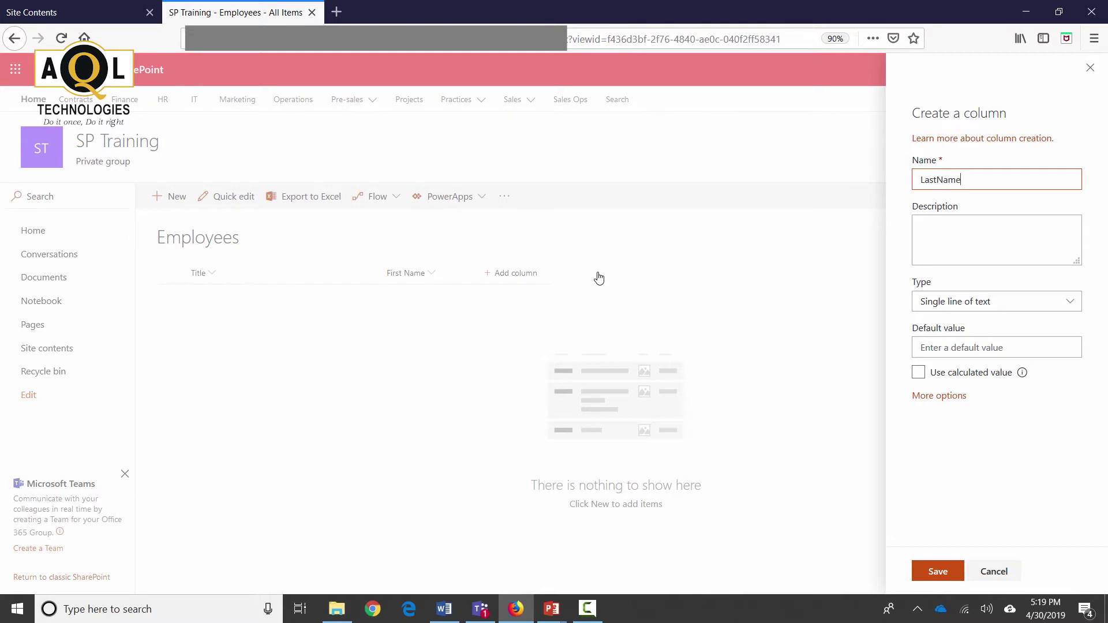
pyautogui.hotkey('ctrl', 'a')
pyautogui.click(936, 572)
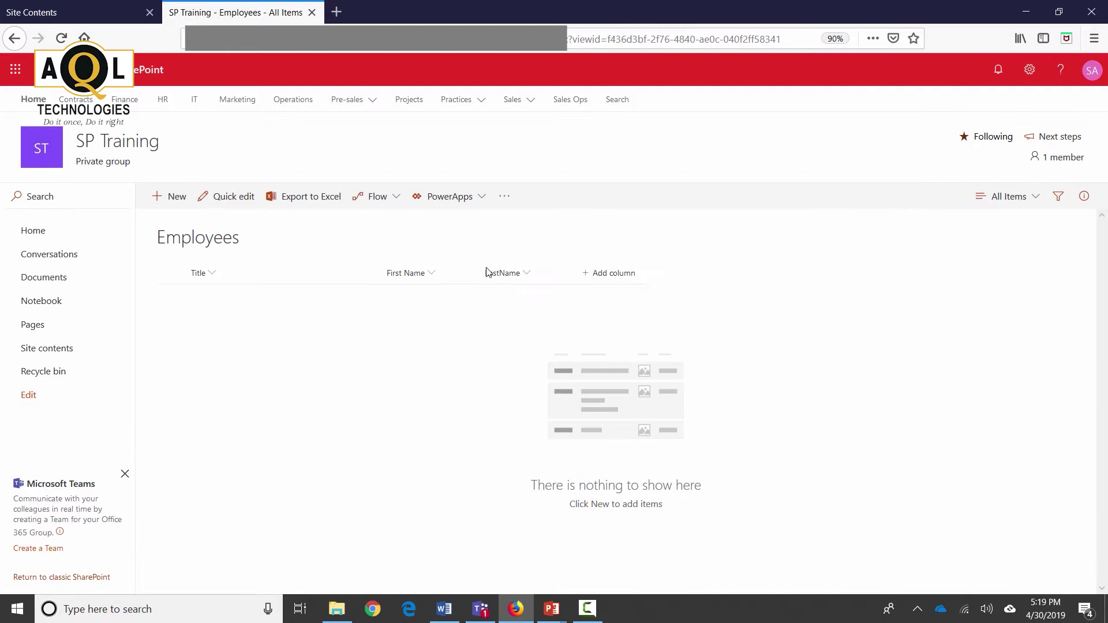
# Step: Rename the LastName column to Last Name in its column settings
pyautogui.click(523, 274)
pyautogui.moveTo(580, 402)
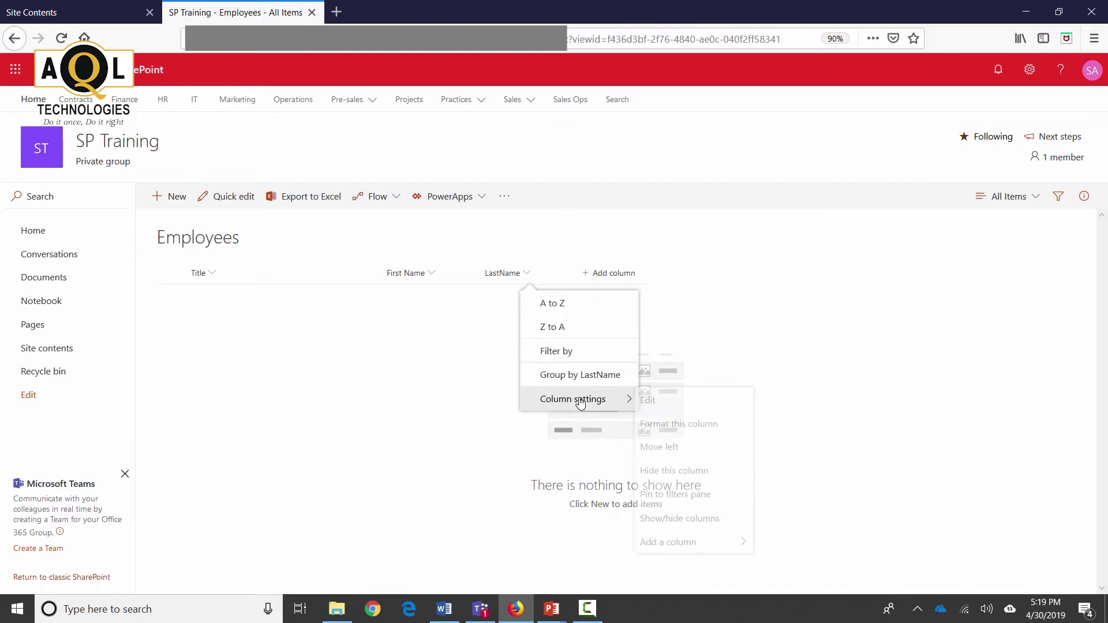
pyautogui.click(678, 404)
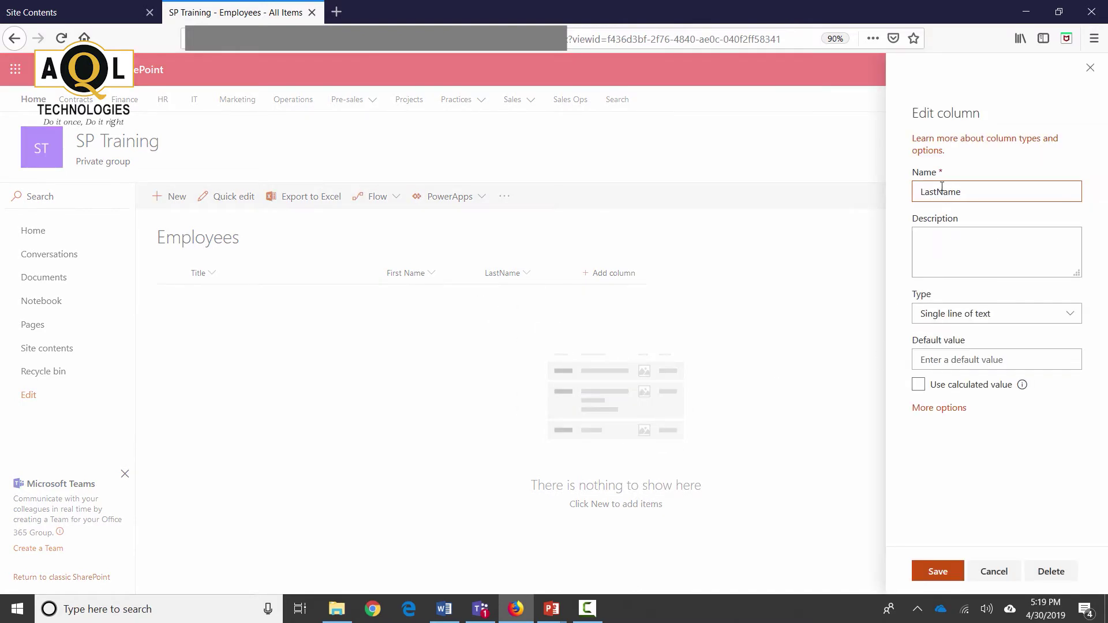
pyautogui.click(939, 572)
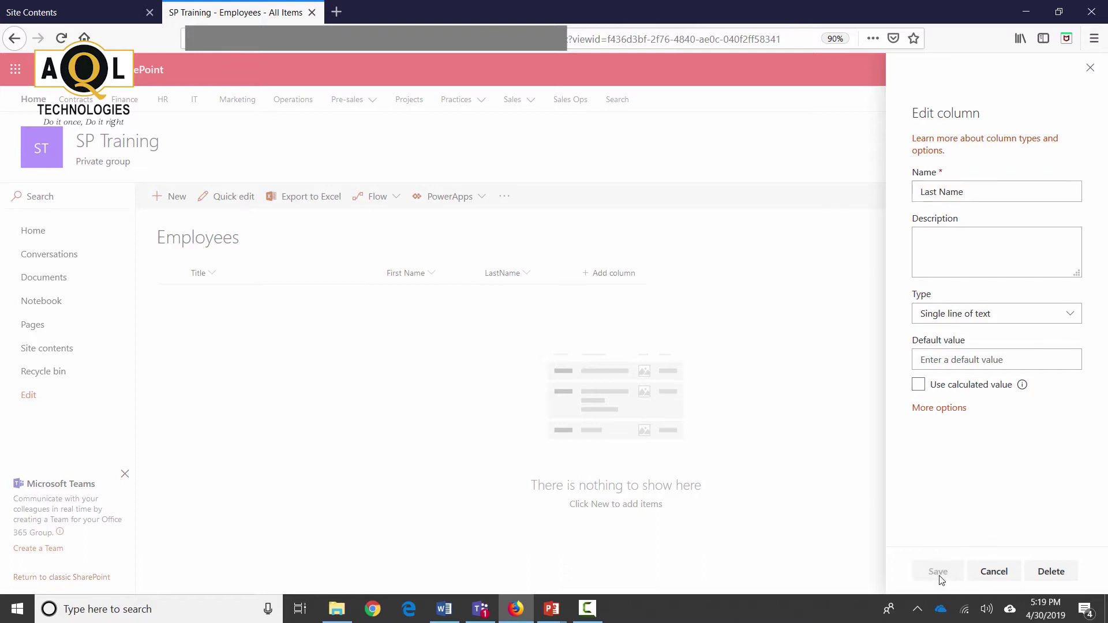
pyautogui.click(607, 277)
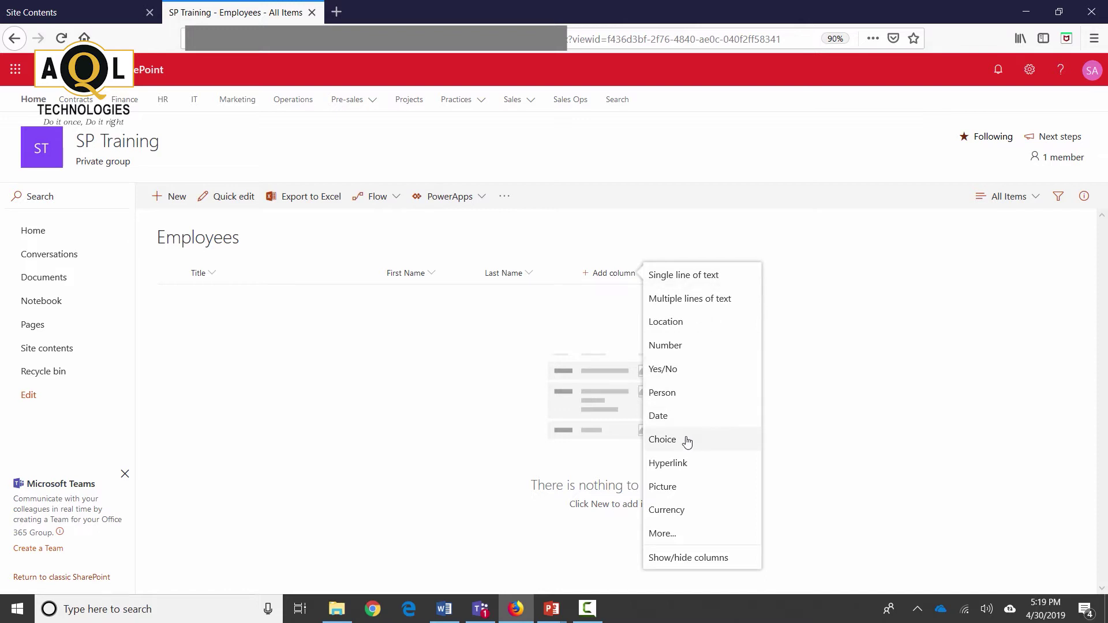
# Step: Name the Choice column Job Title with choices Manager, Developer and Administrator
pyautogui.click(726, 433)
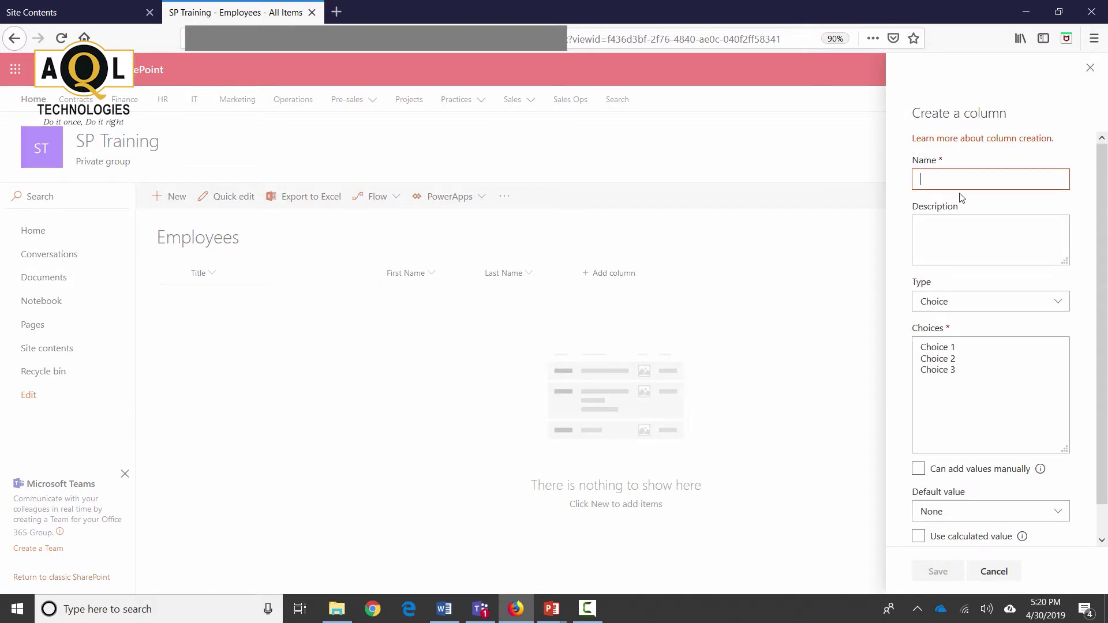
pyautogui.write('Job Title')
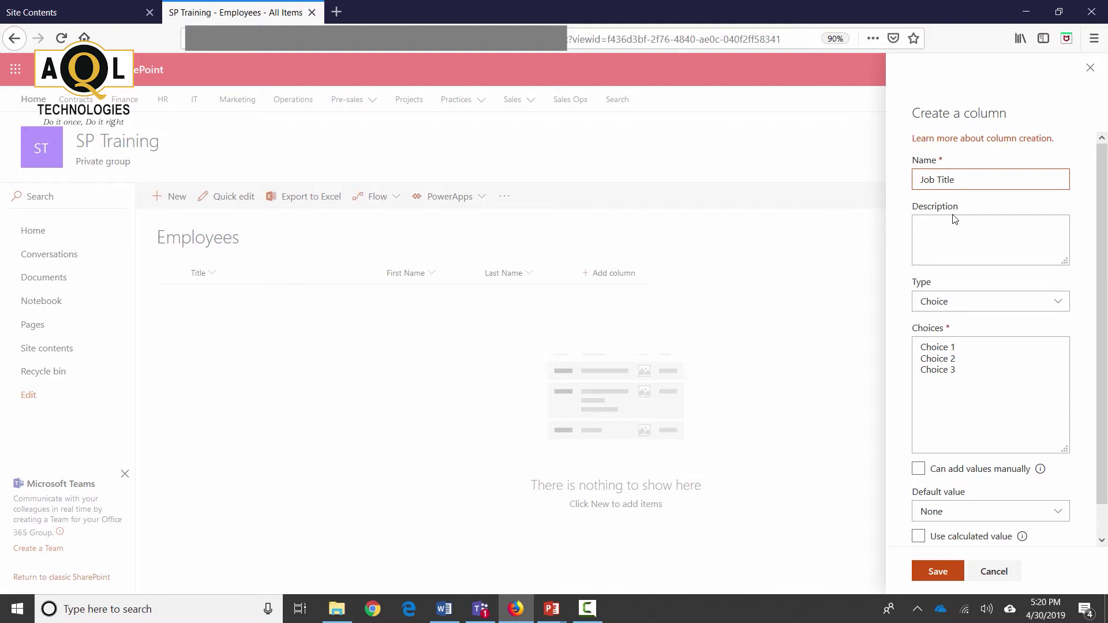
pyautogui.moveTo(995, 378); pyautogui.dragTo(916, 341)
pyautogui.press('BackSpace')
pyautogui.press('BackSpace')
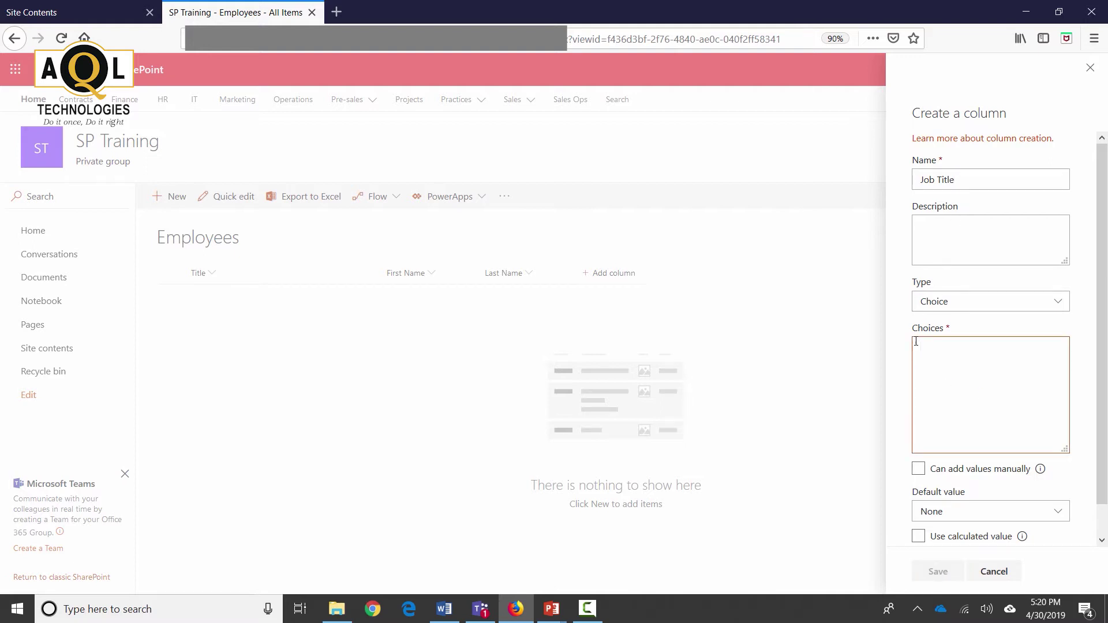
pyautogui.write('Manager')
pyautogui.press('Return')
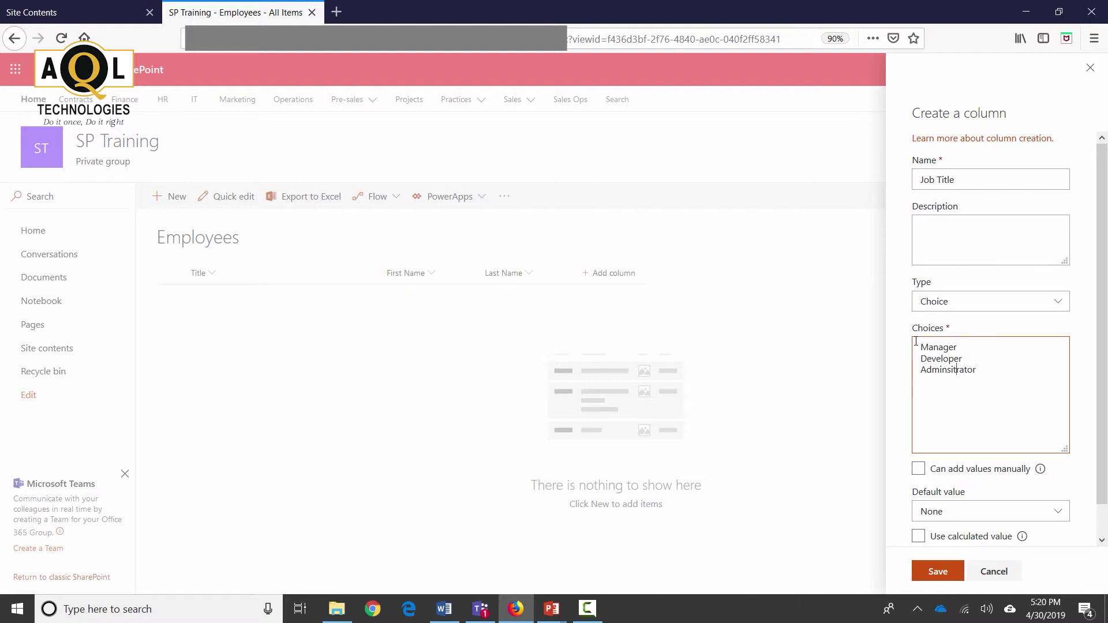
pyautogui.write('i')
pyautogui.press('BackSpace')
# Step: Keep the Job Title default value as None and save the column
pyautogui.scroll(-2, 982, 487)
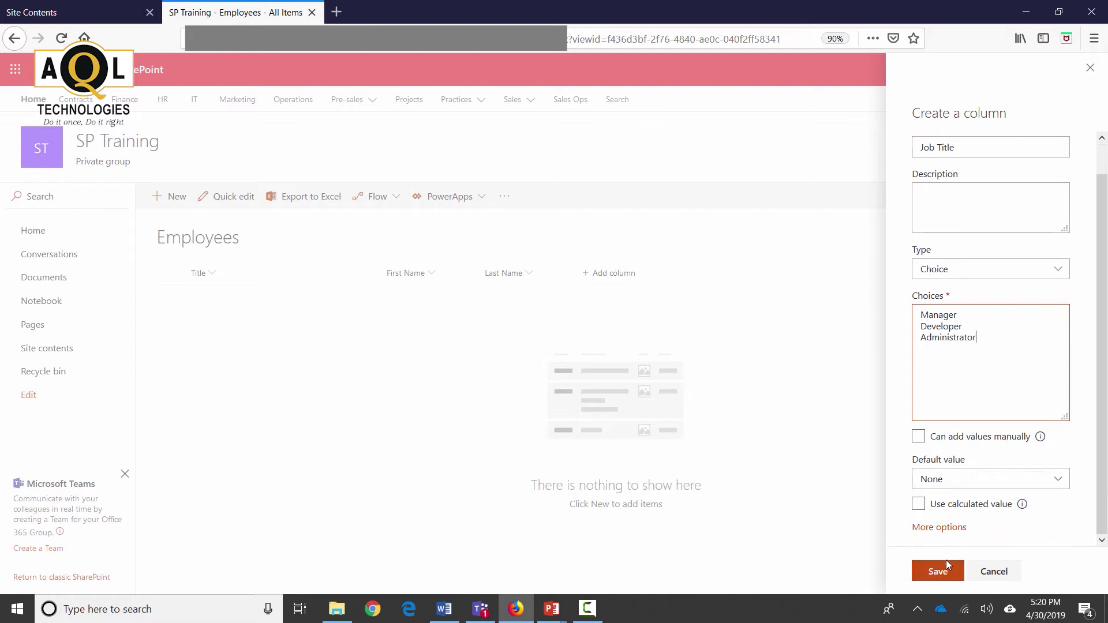
pyautogui.click(945, 527)
pyautogui.scroll(-5, 952, 449)
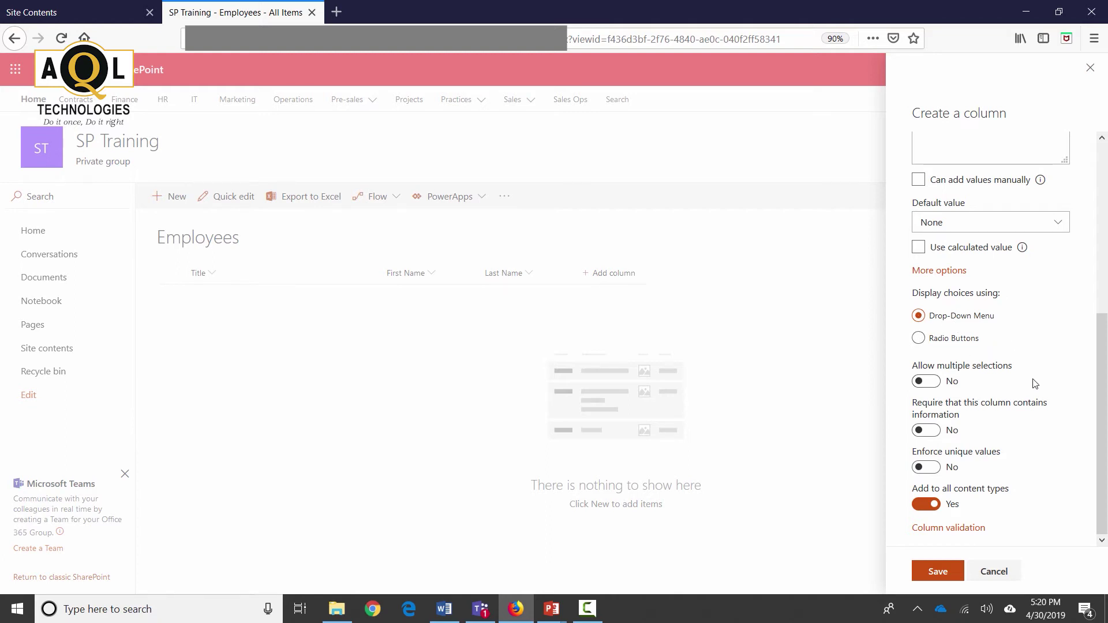
pyautogui.scroll(1, 1035, 384)
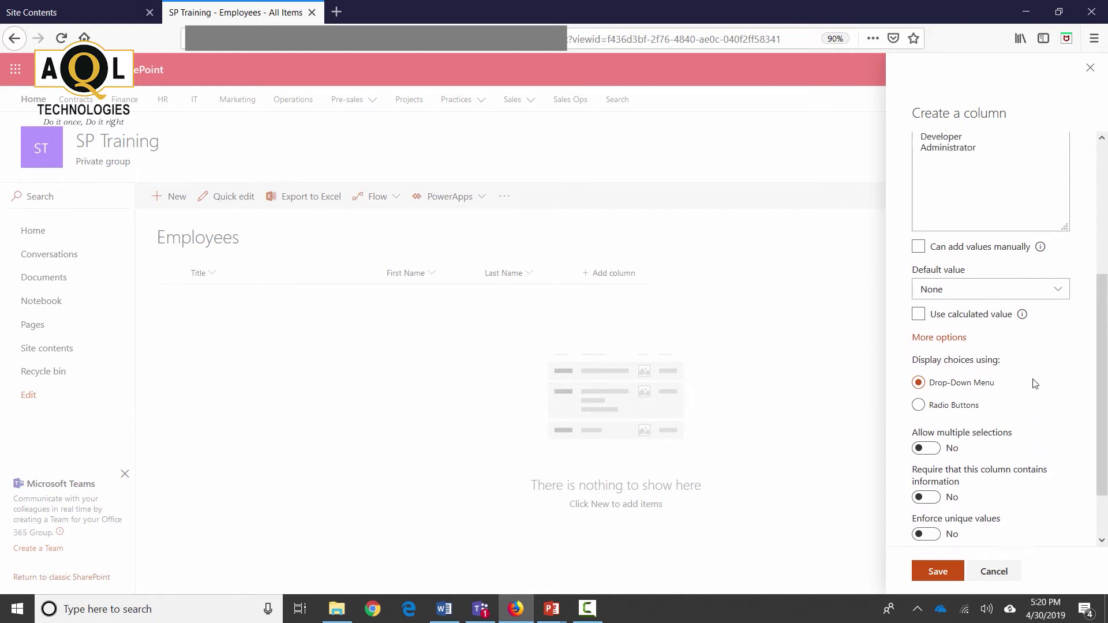
pyautogui.click(1057, 297)
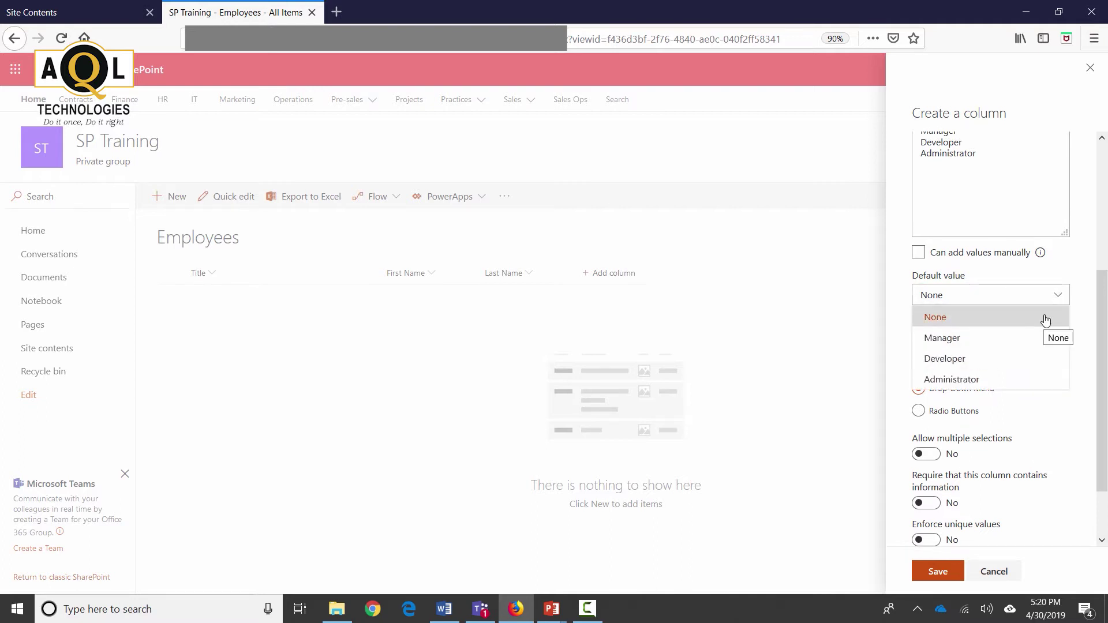
pyautogui.click(1043, 317)
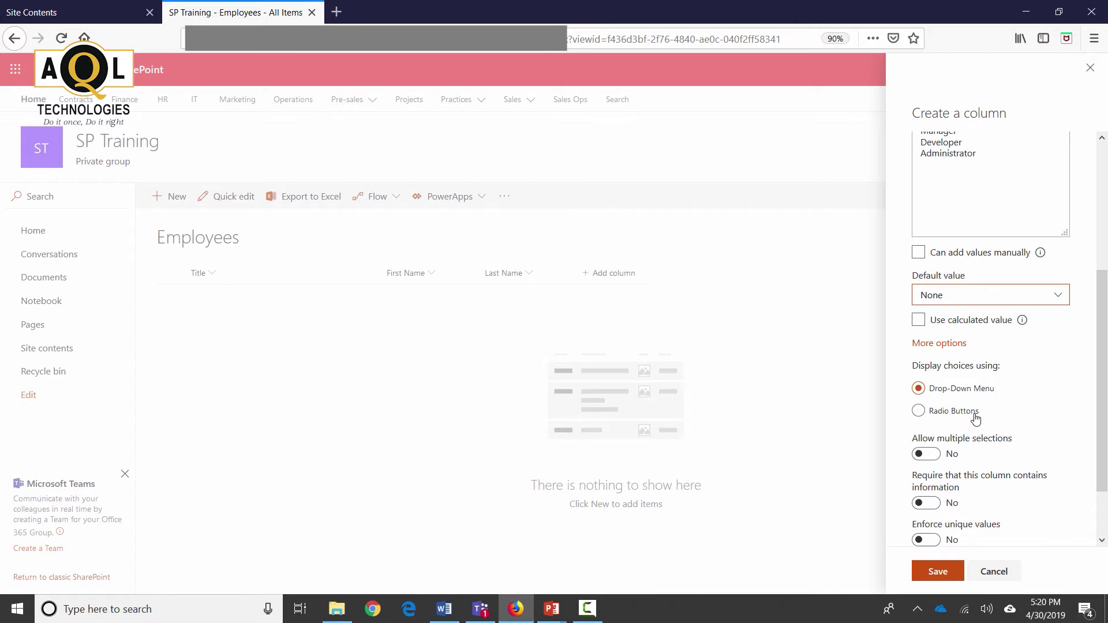
pyautogui.click(936, 573)
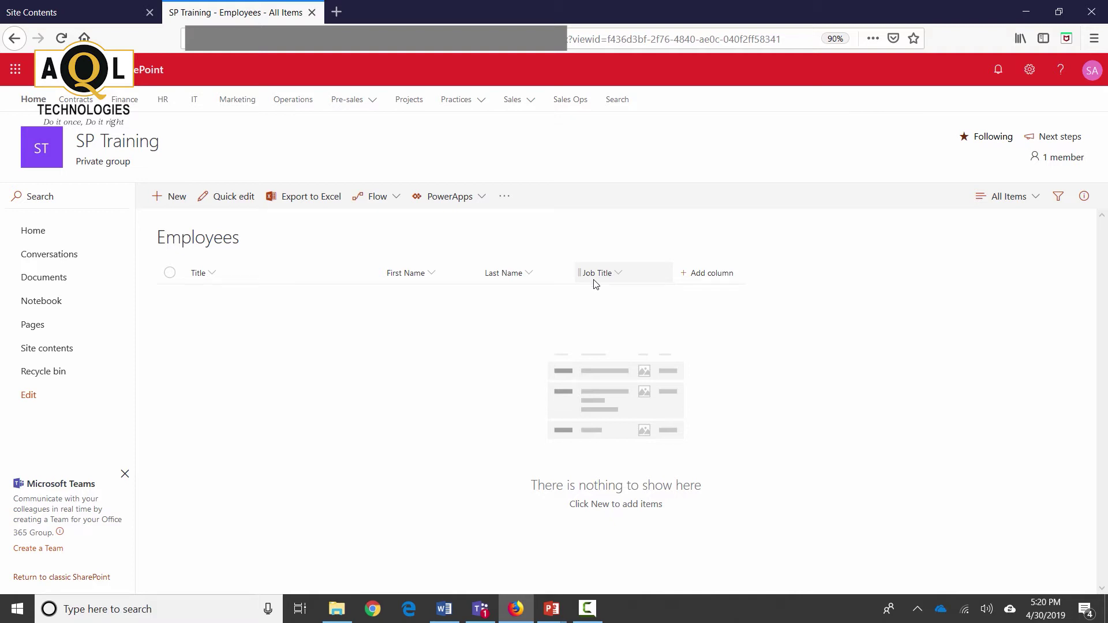
# Step: Add an Address single line of text column
pyautogui.click(712, 276)
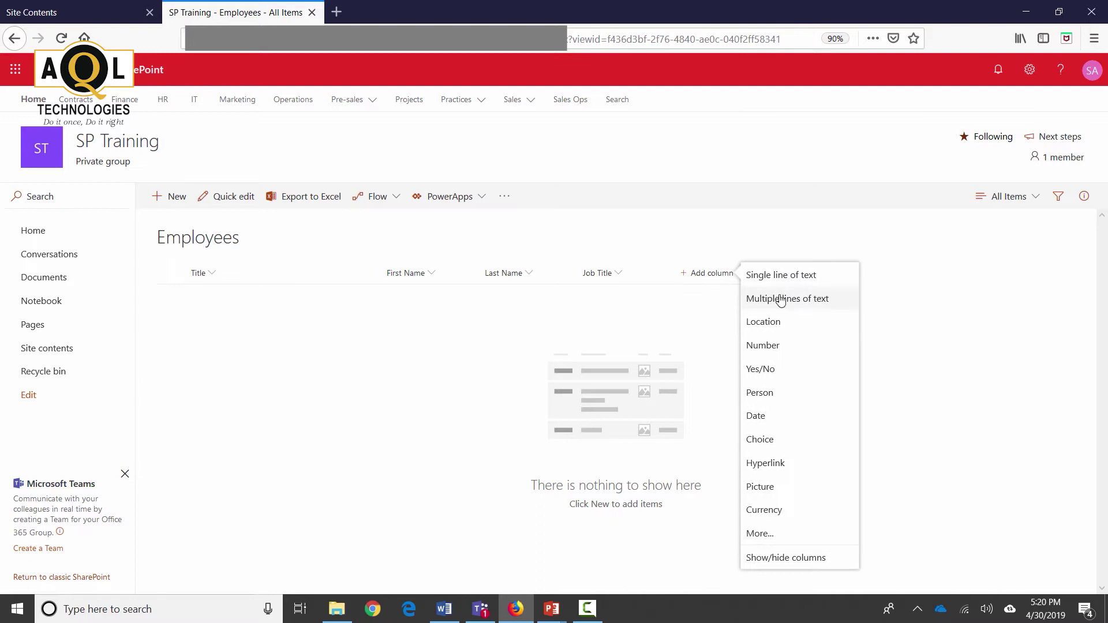
pyautogui.click(790, 276)
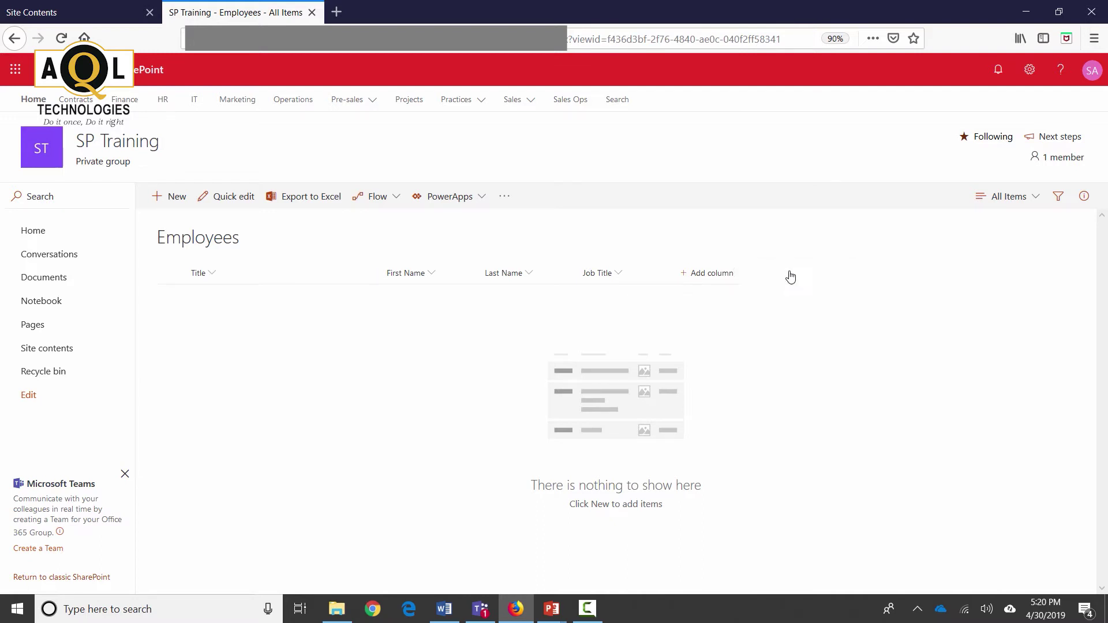
pyautogui.write('Address')
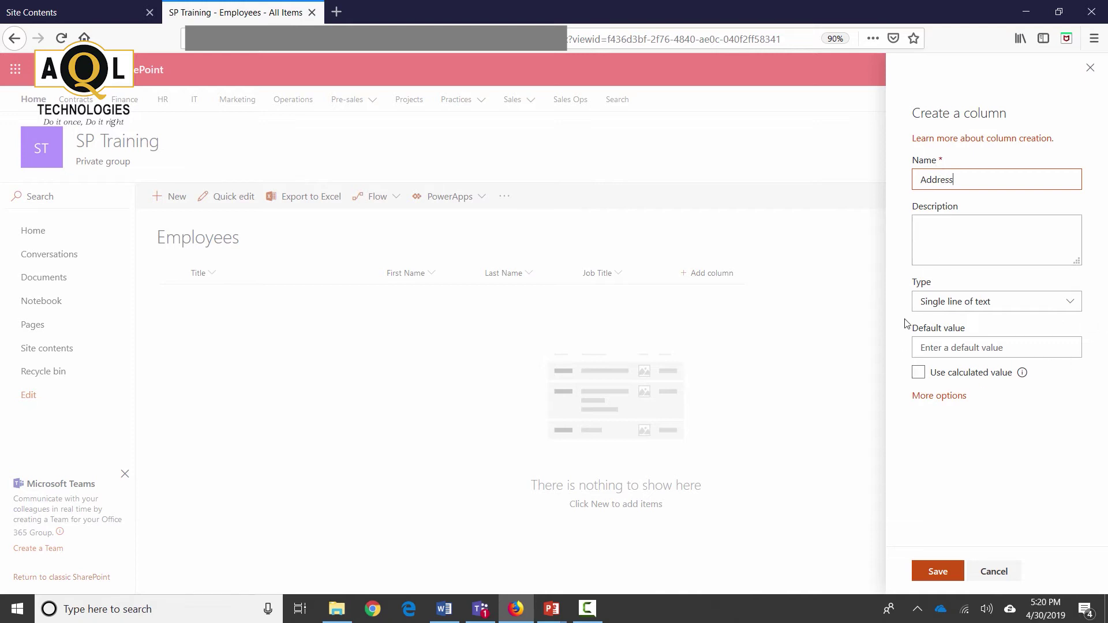
pyautogui.click(937, 572)
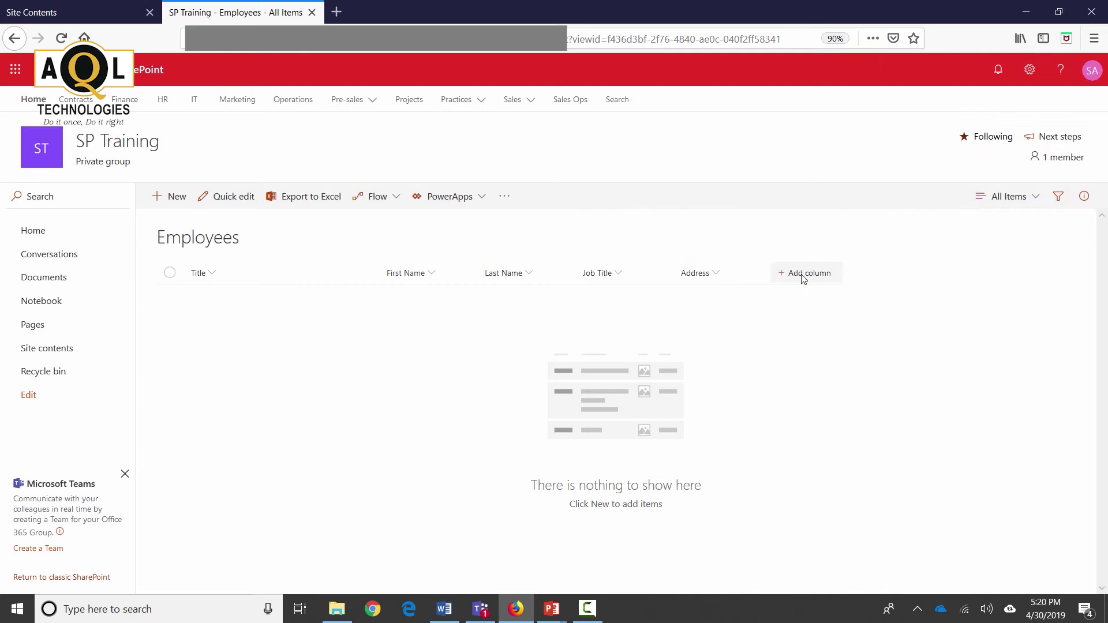
# Step: Add a City single line of text column
pyautogui.click(804, 277)
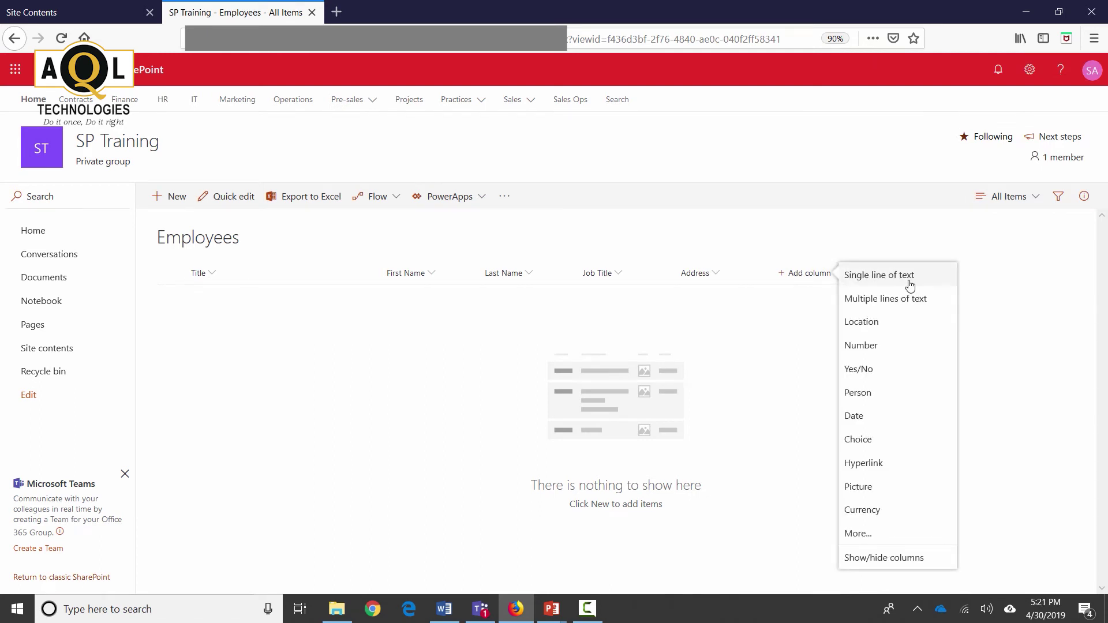
pyautogui.click(910, 281)
pyautogui.write('City')
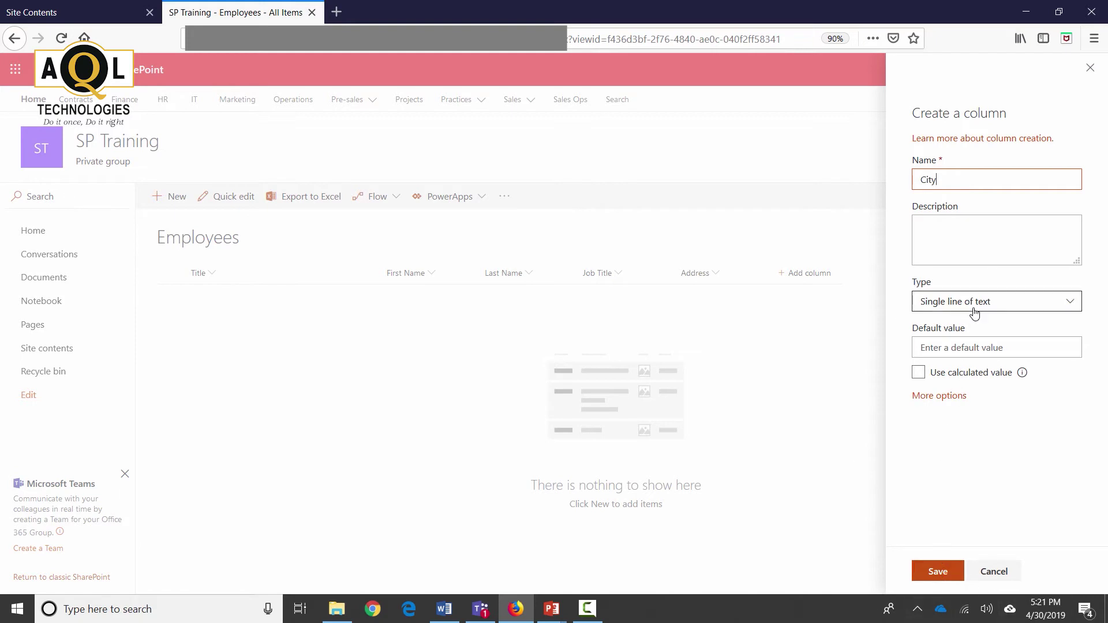
pyautogui.click(936, 572)
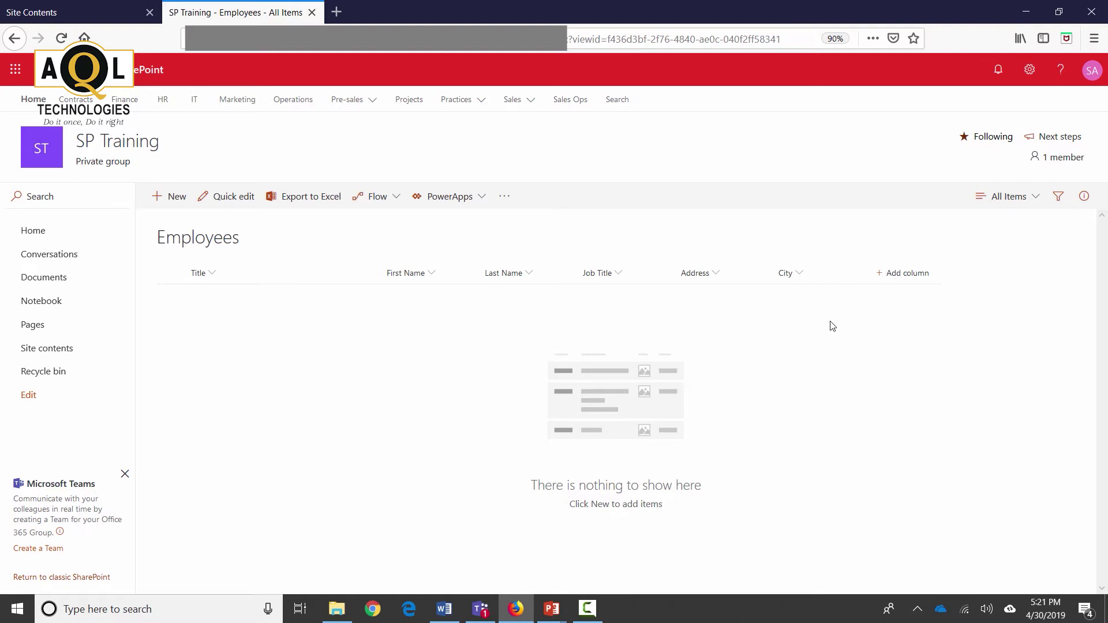
pyautogui.click(913, 275)
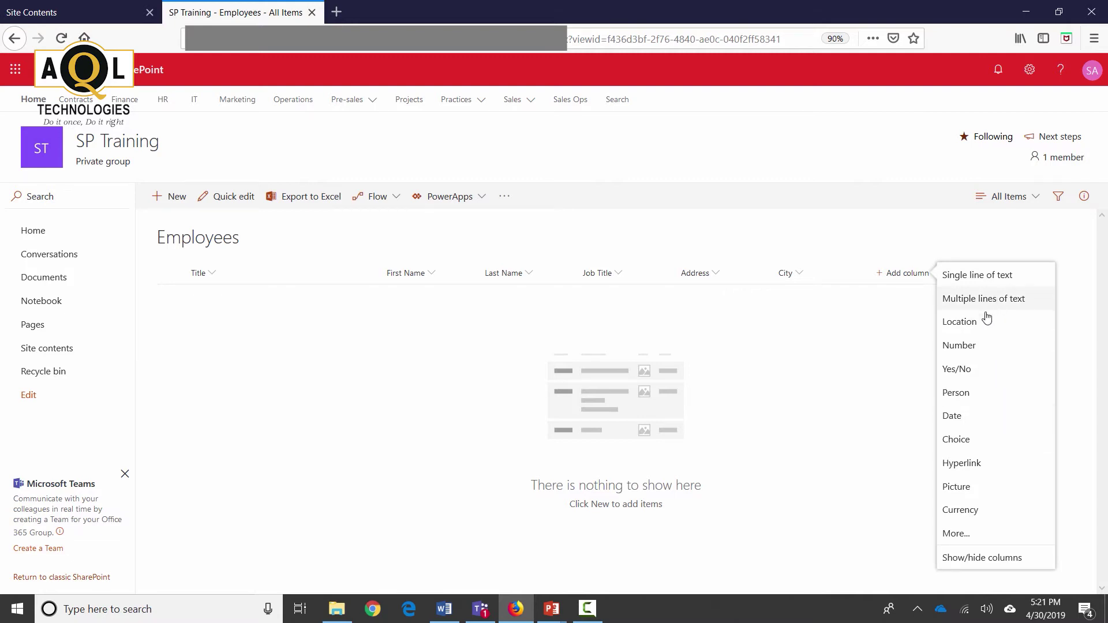
# Step: Create a State choice column with choices IL, WI, IN, FL and NY
pyautogui.click(963, 443)
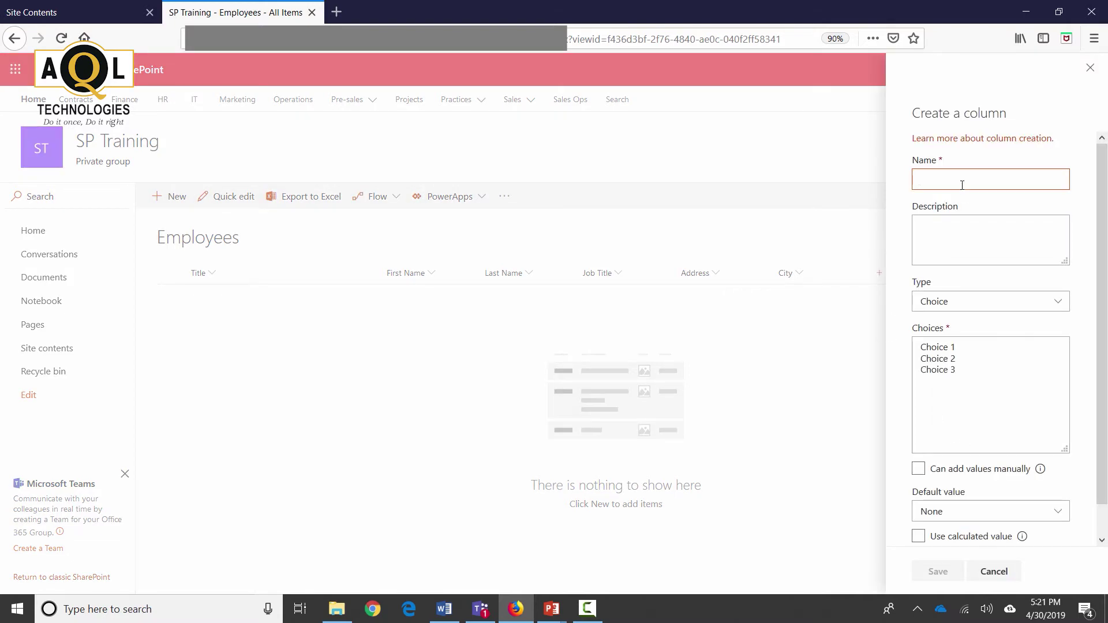
pyautogui.write('State')
pyautogui.click(982, 371)
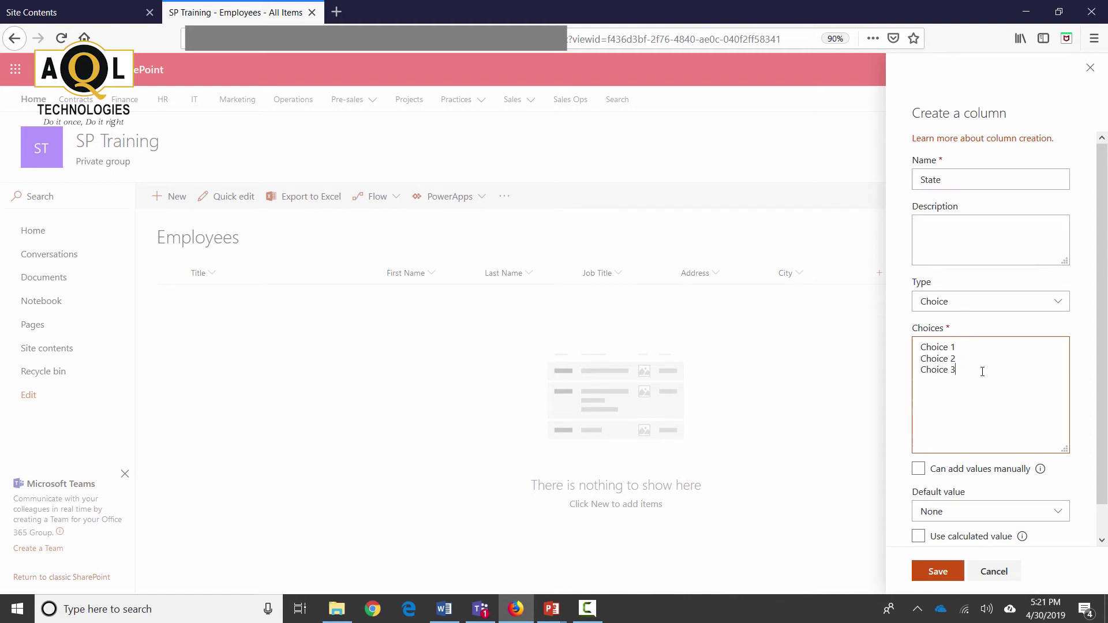
pyautogui.moveTo(982, 371); pyautogui.dragTo(841, 334)
pyautogui.press('BackSpace')
pyautogui.write('IL')
pyautogui.press('Return')
pyautogui.write('WI IN')
pyautogui.press('Return')
pyautogui.write('FL NY')
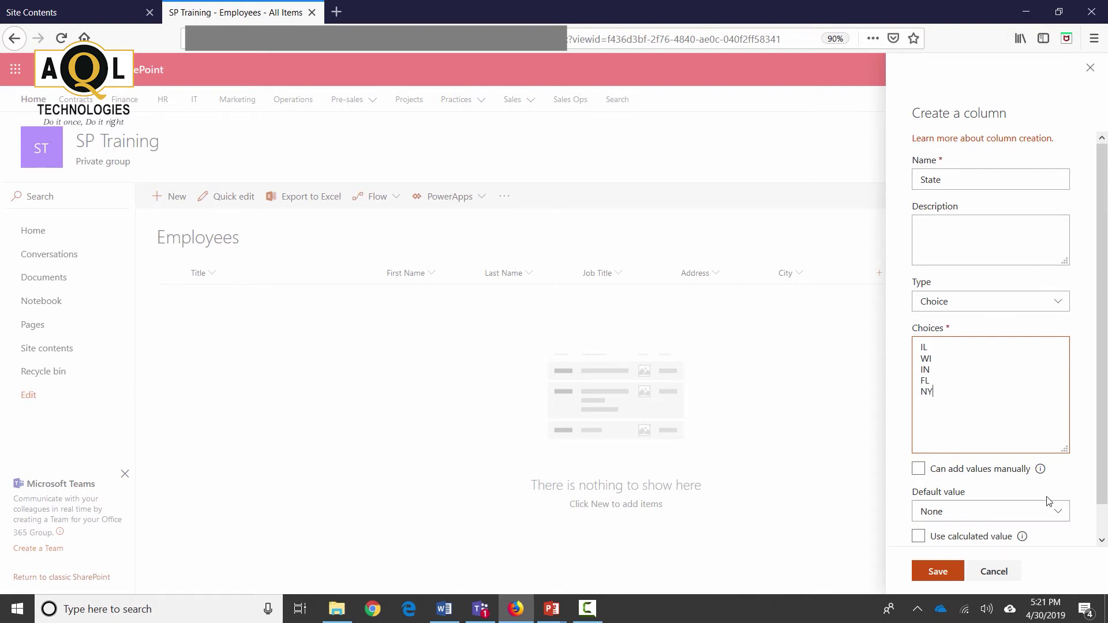
# Step: Save the State column with no default value
pyautogui.scroll(-1, 1050, 501)
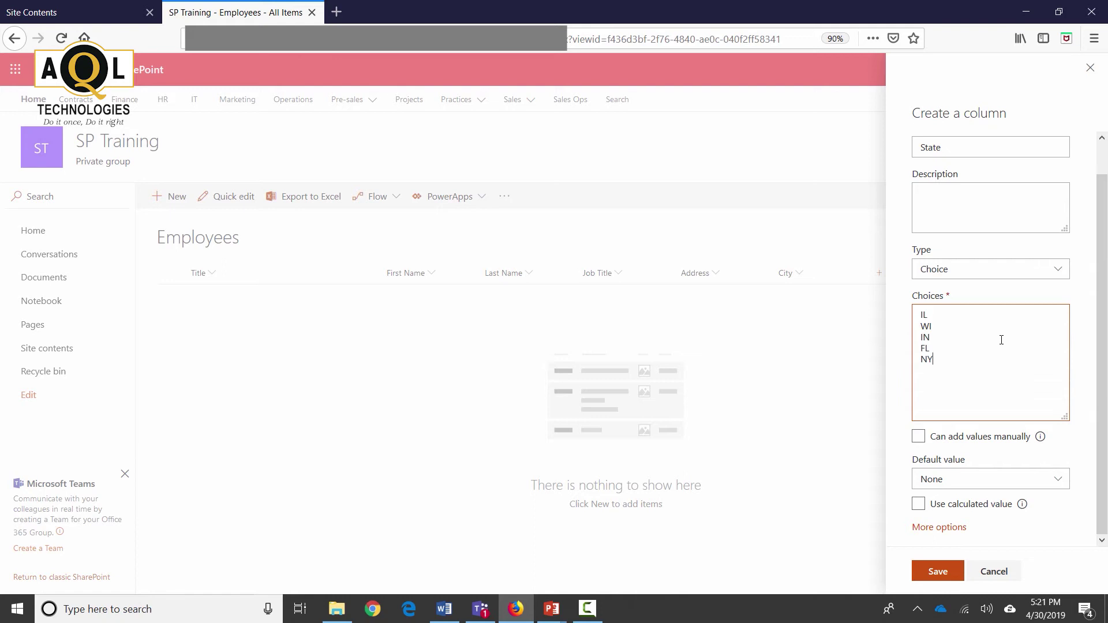
pyautogui.click(924, 527)
pyautogui.scroll(-5, 981, 402)
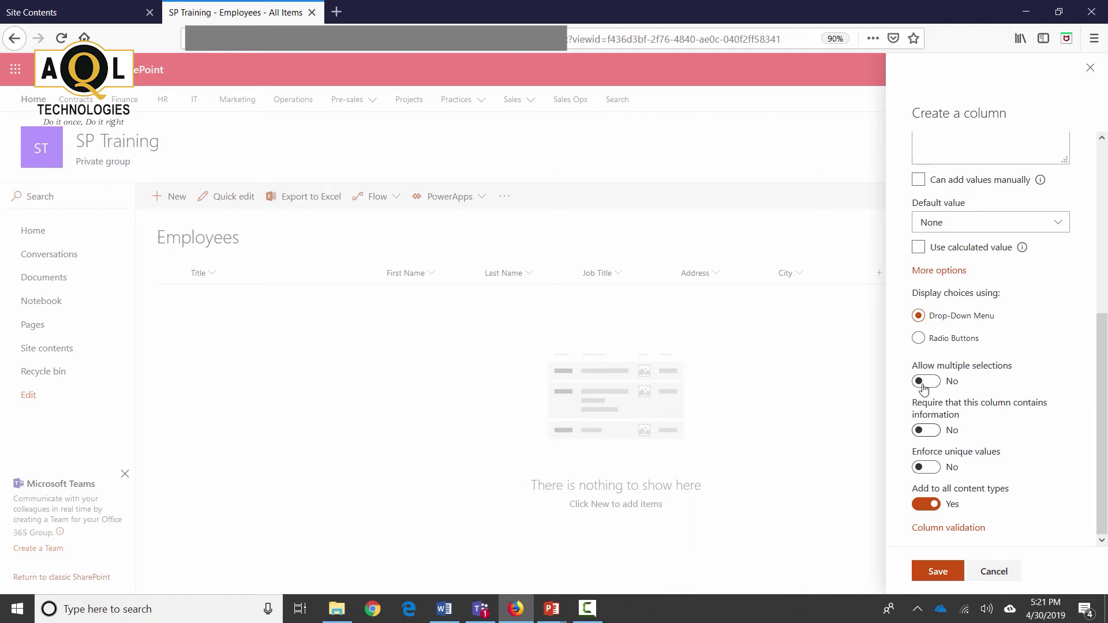
pyautogui.click(939, 572)
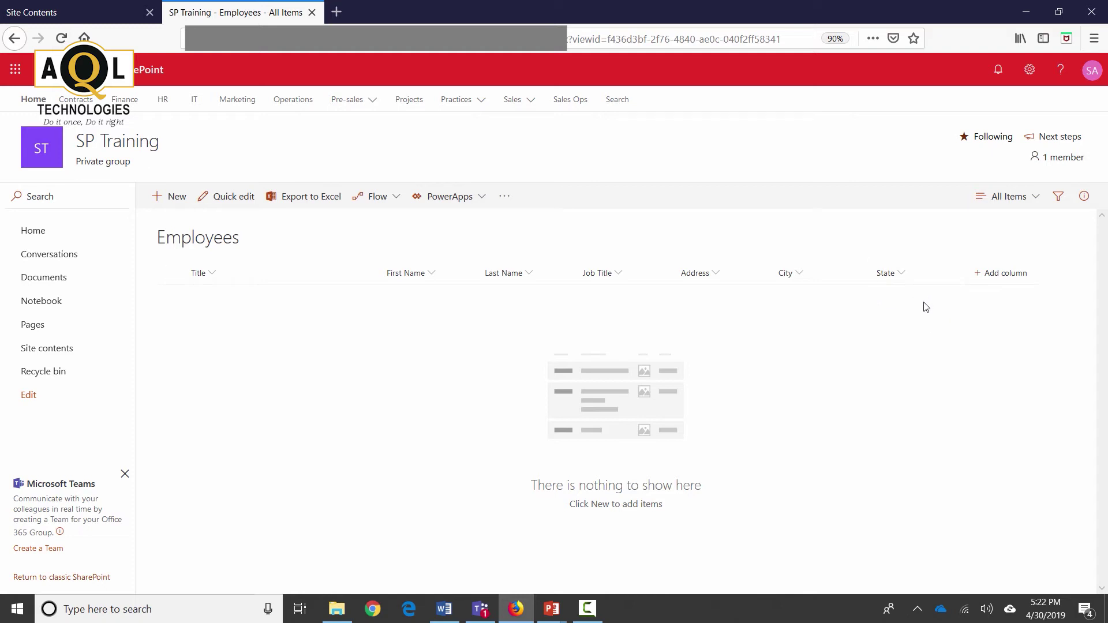
# Step: Pick Managed Metadata from the full column types and name the column Practices
pyautogui.click(1000, 277)
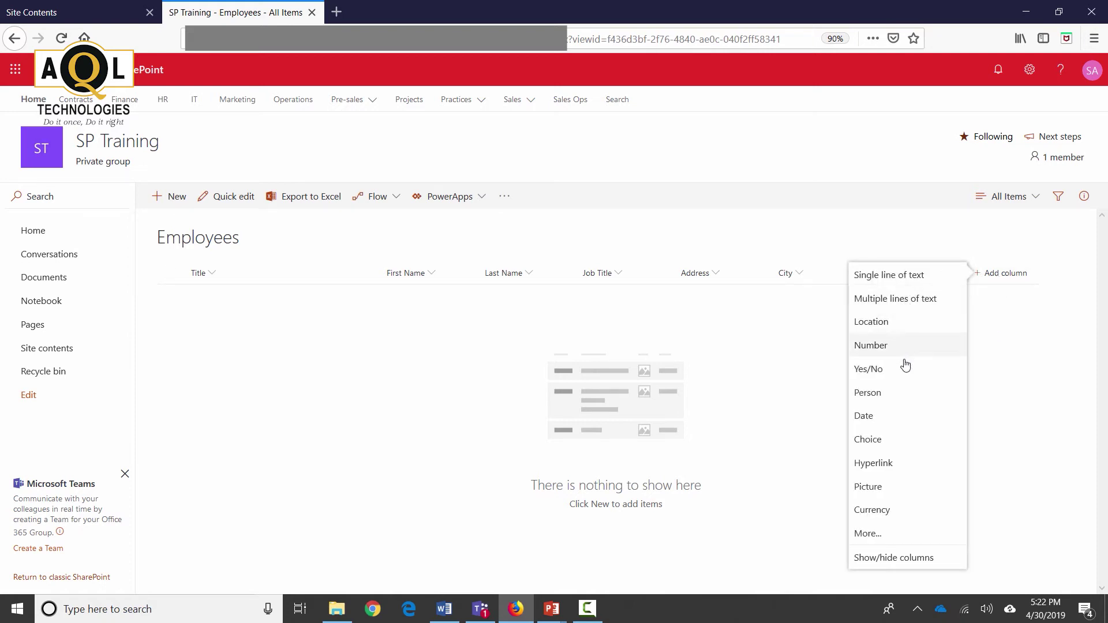
pyautogui.click(902, 533)
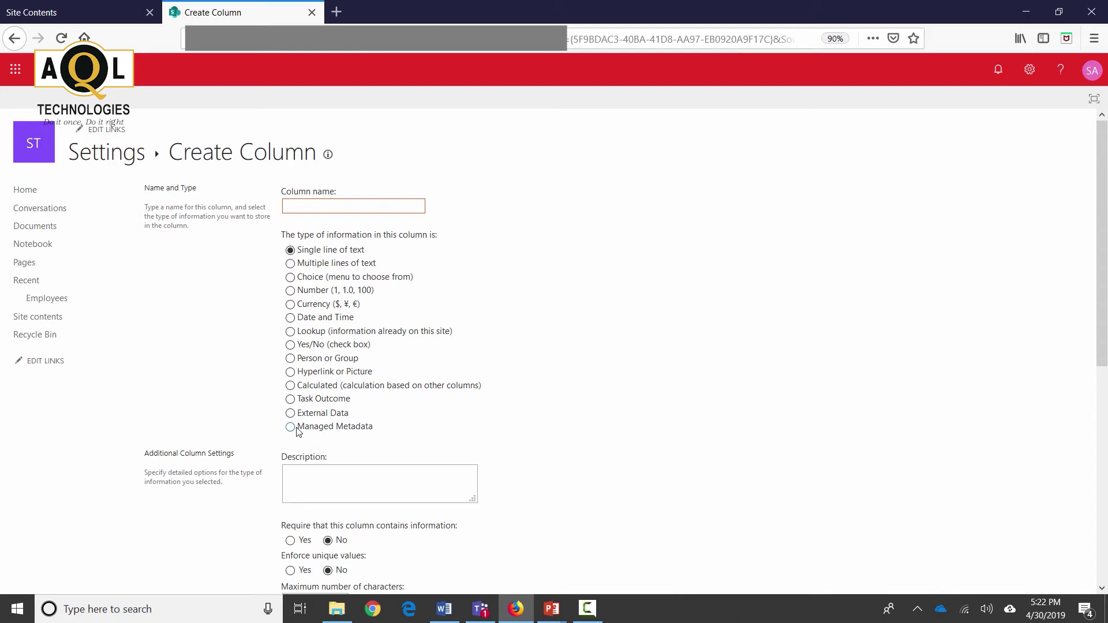
pyautogui.click(336, 428)
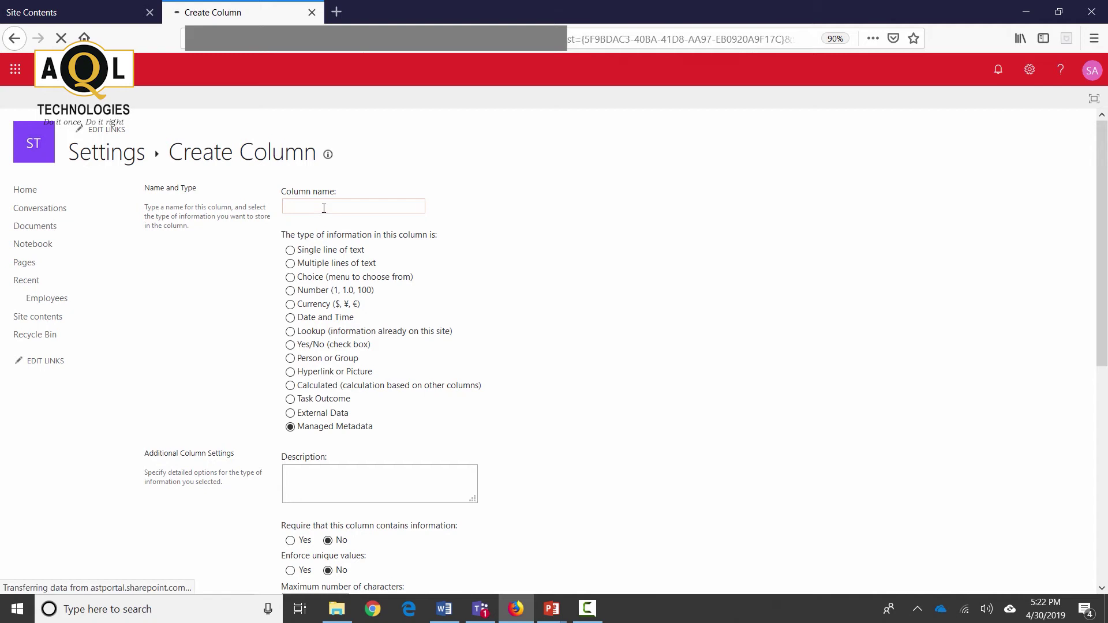
pyautogui.write('ct')
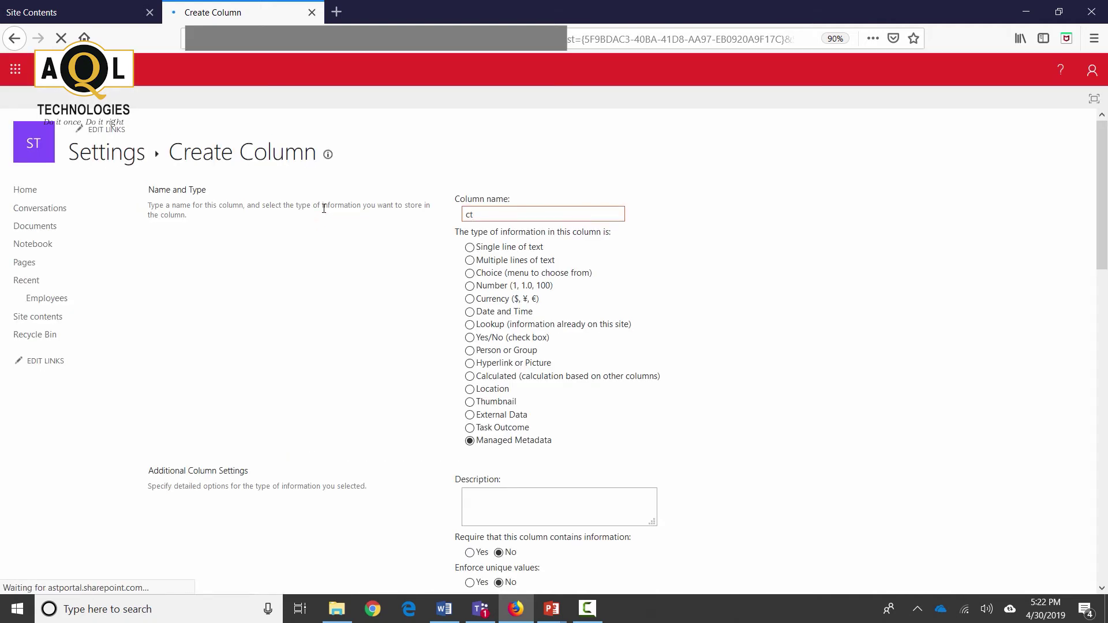
pyautogui.press('BackSpace')
pyautogui.press('BackSpace')
pyautogui.write('Practices')
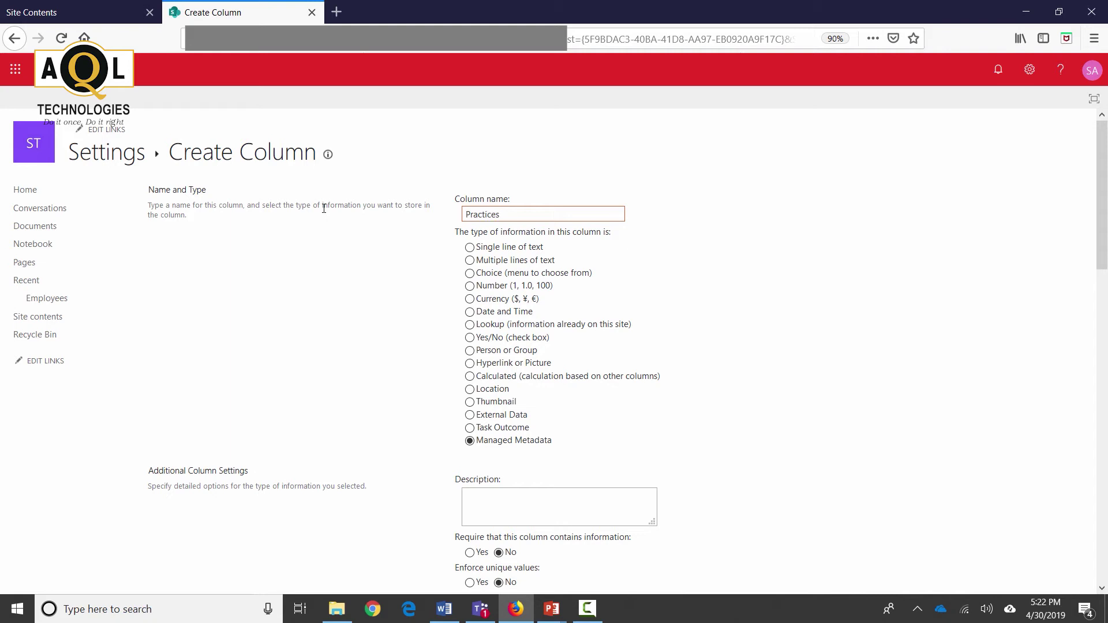
pyautogui.click(836, 356)
pyautogui.scroll(-3, 837, 357)
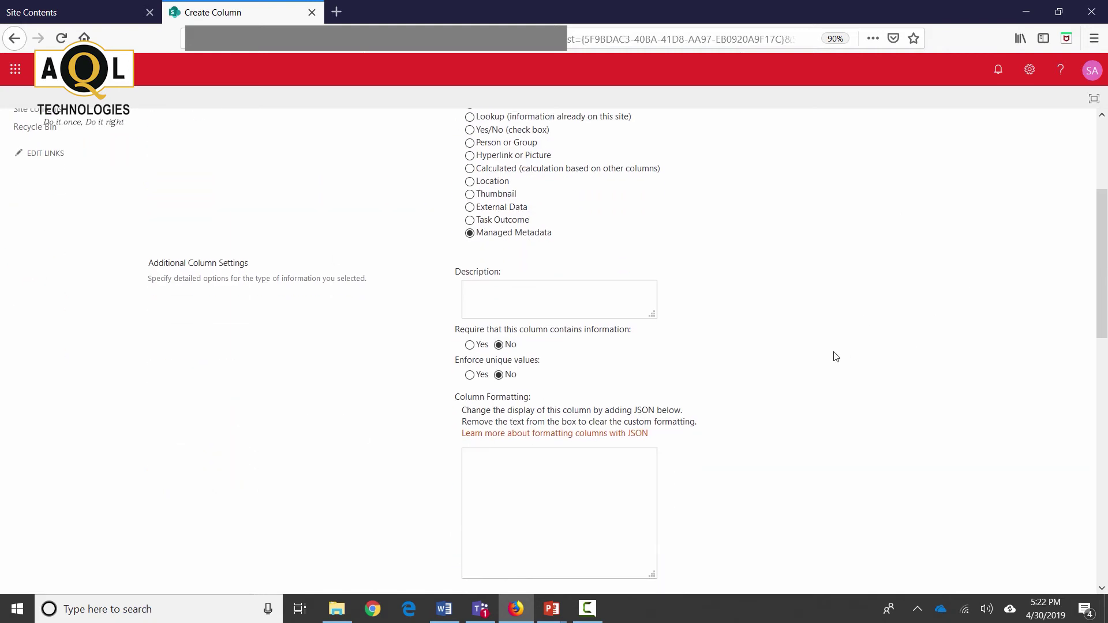
pyautogui.scroll(3, 837, 356)
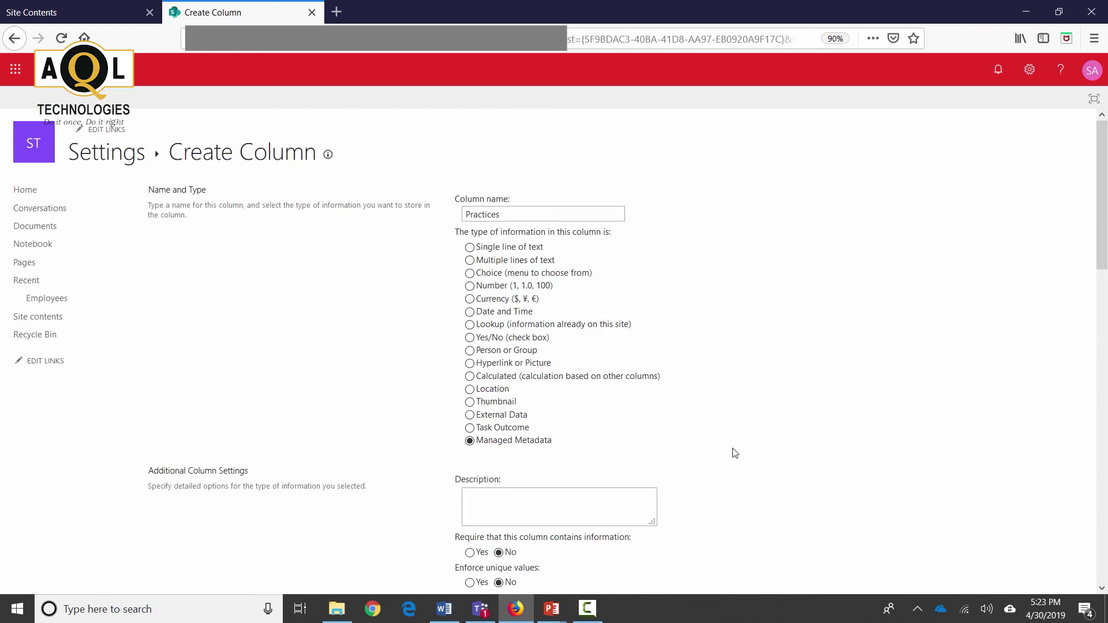
pyautogui.scroll(-5, 512, 378)
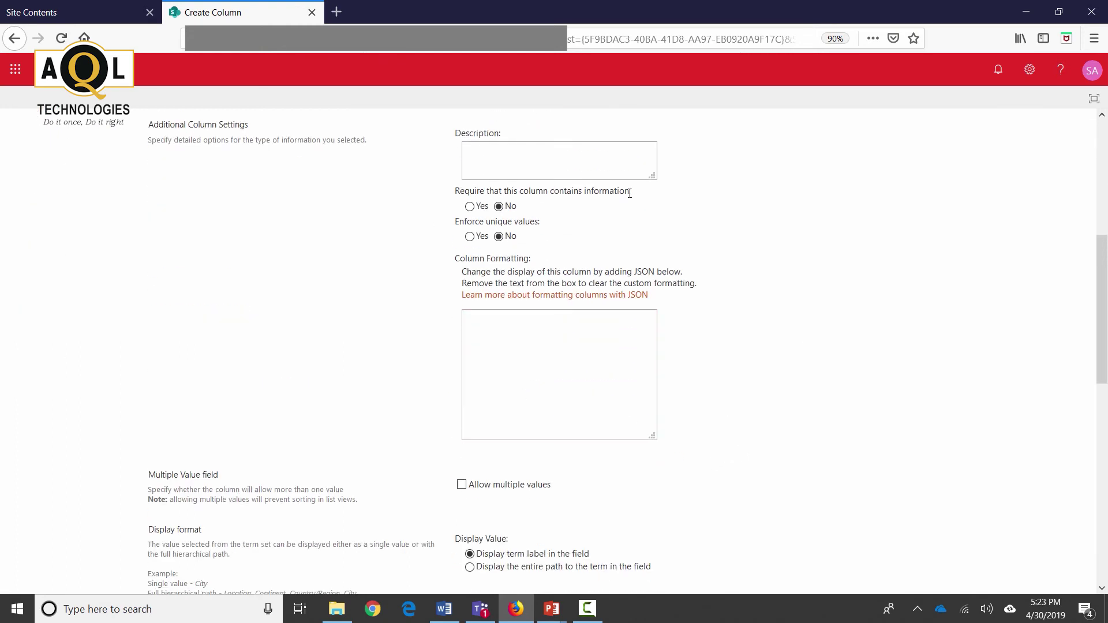
# Step: Make Practices required, bind it to the Practices term set, and create it
pyautogui.click(470, 207)
pyautogui.scroll(-3, 869, 379)
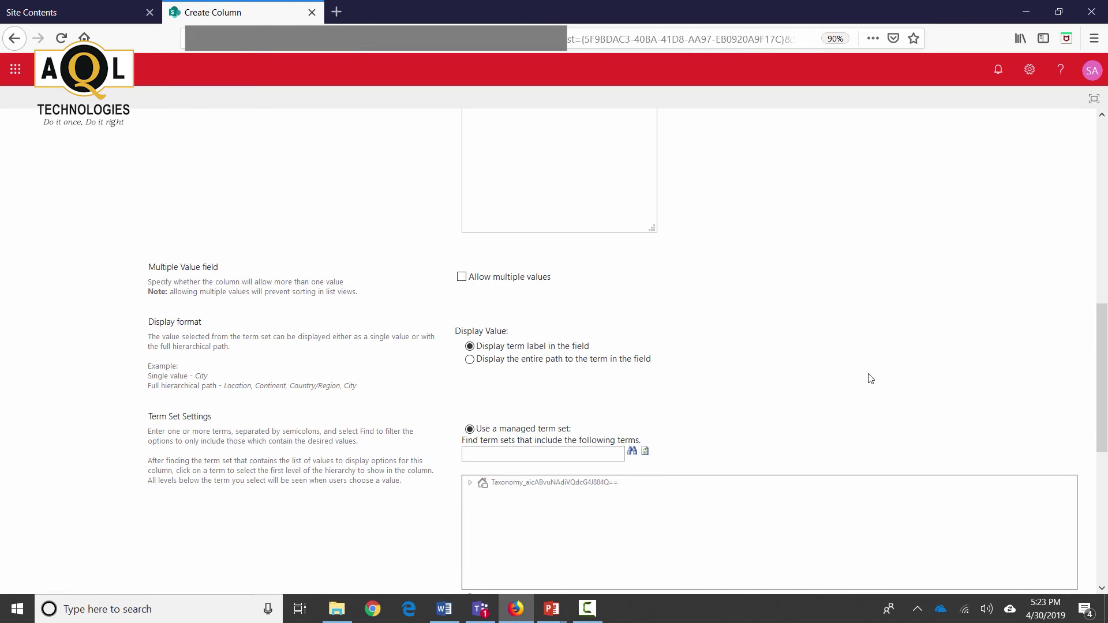
pyautogui.scroll(-2, 870, 379)
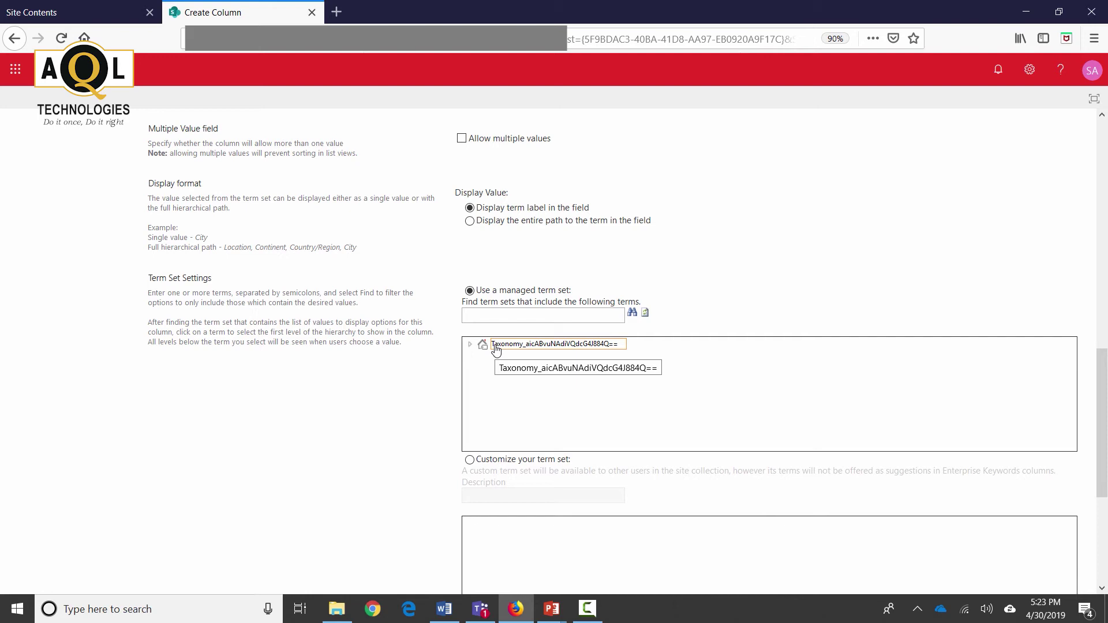
pyautogui.click(471, 346)
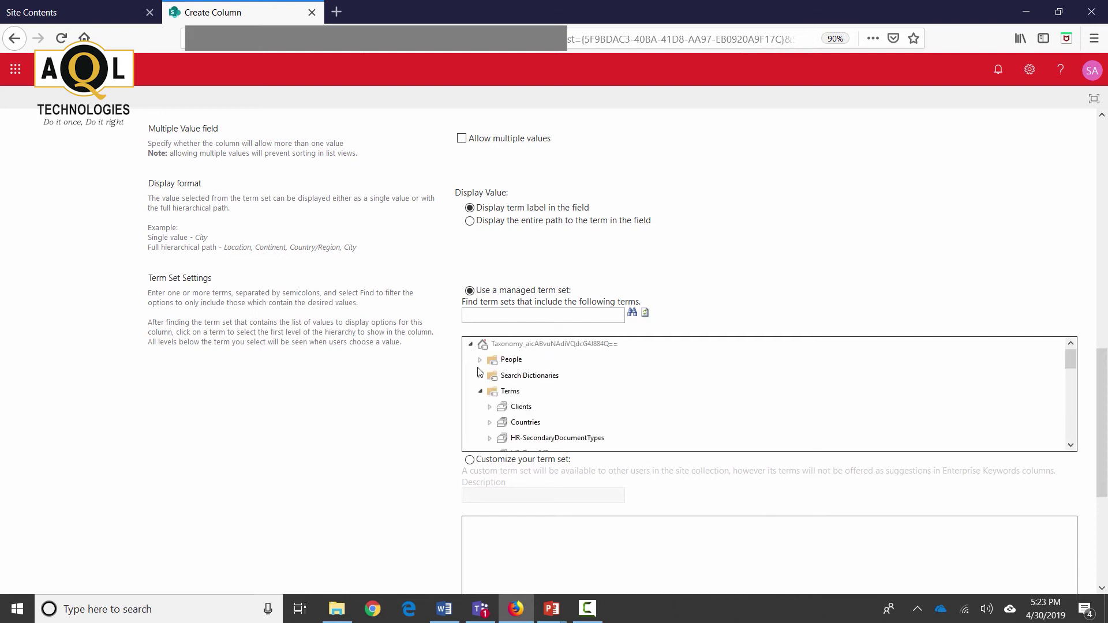
pyautogui.scroll(-2, 711, 413)
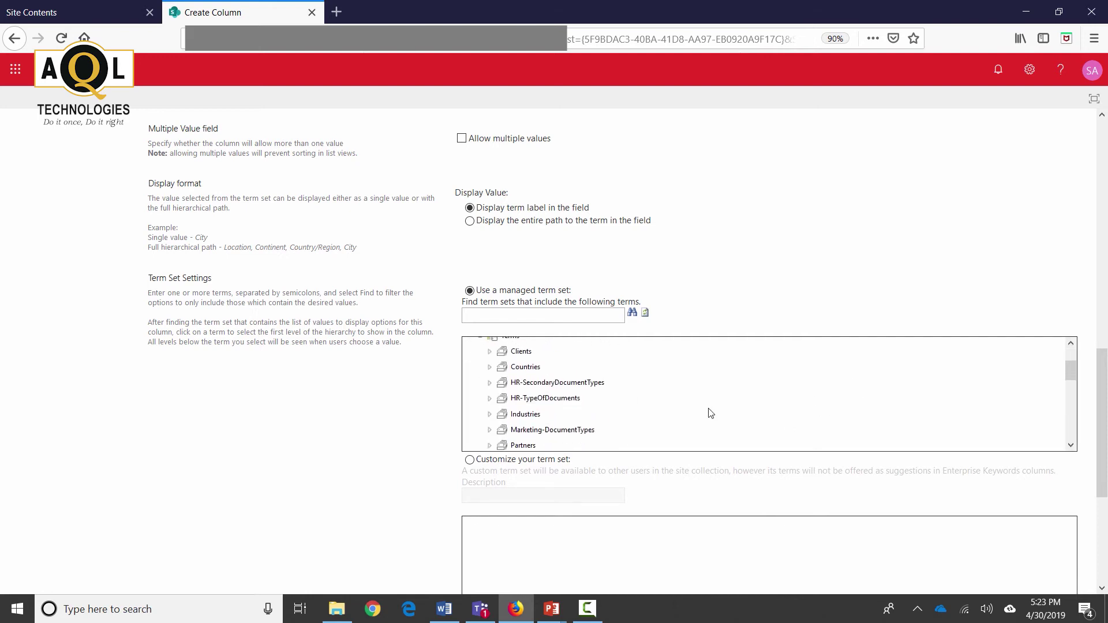
pyautogui.scroll(-2, 711, 413)
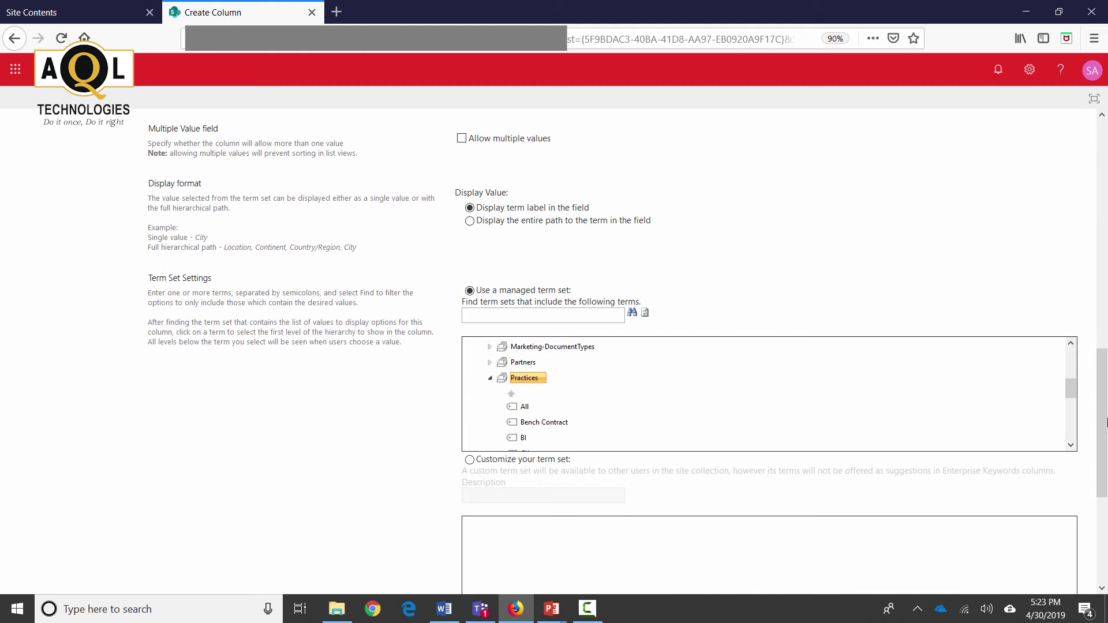
pyautogui.scroll(-4, 1106, 424)
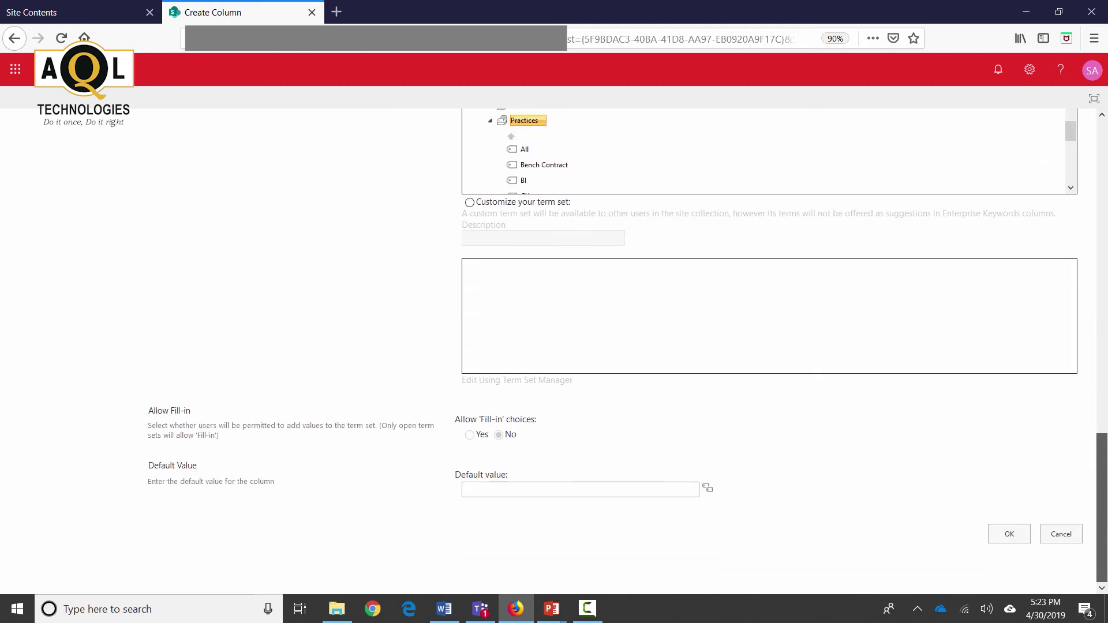
pyautogui.click(1009, 533)
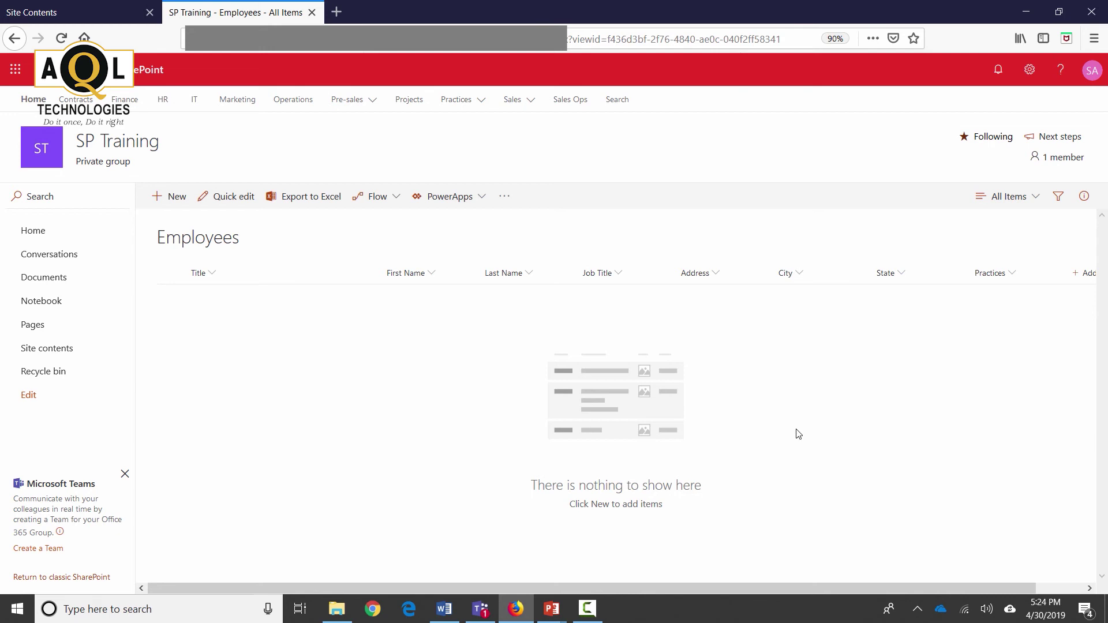
# Step: Create an Active Yes/No column keeping the default of Yes
pyautogui.moveTo(682, 589); pyautogui.dragTo(893, 612)
pyautogui.click(1047, 588)
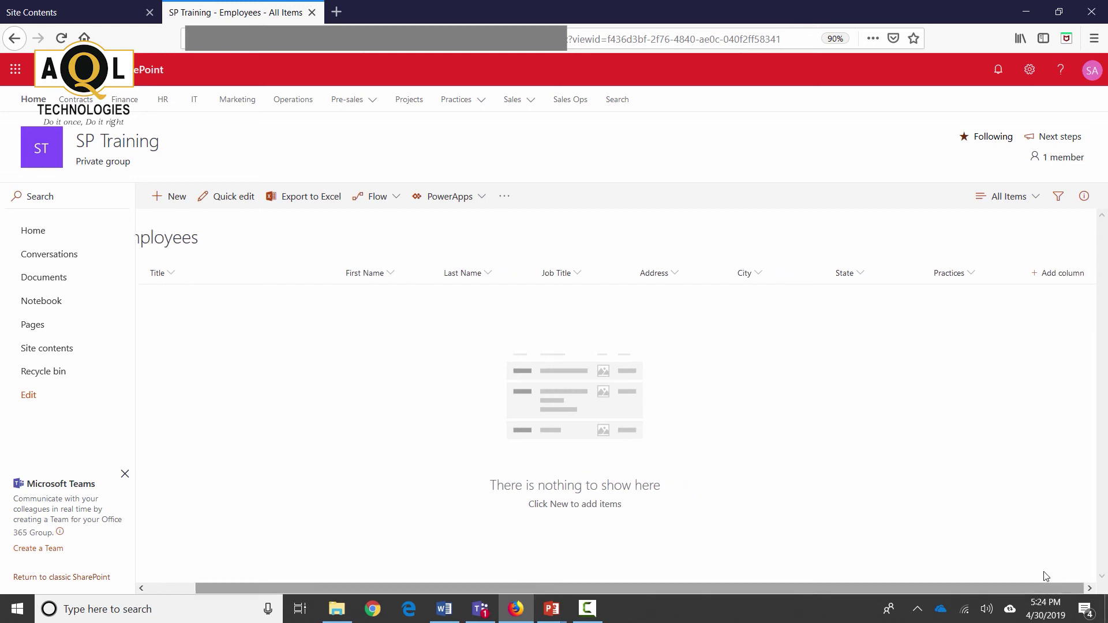
pyautogui.click(1060, 283)
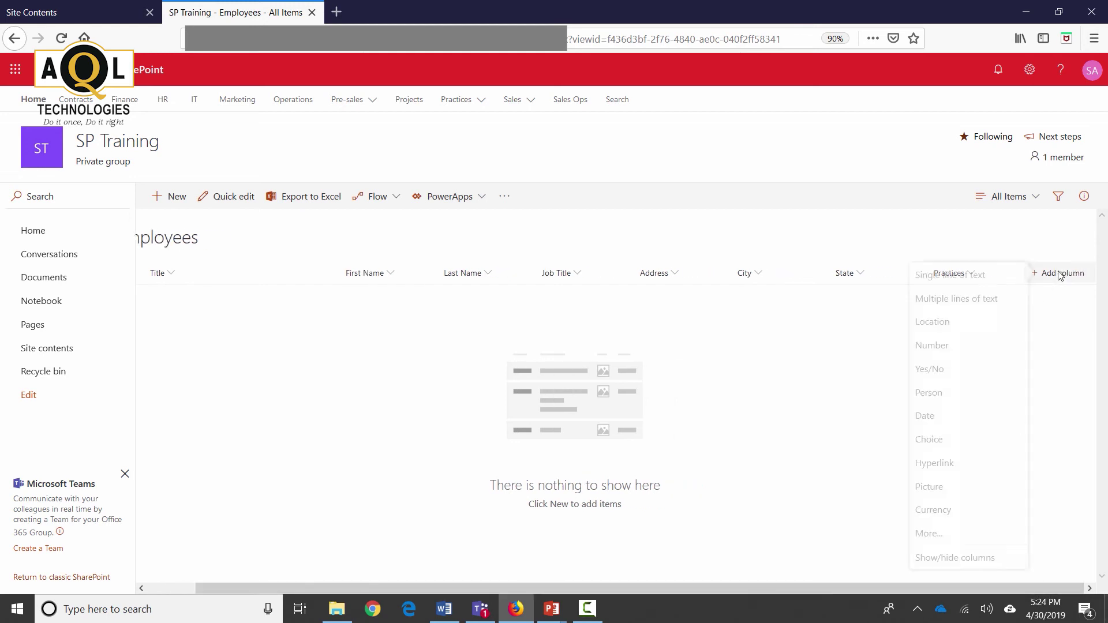
pyautogui.click(925, 375)
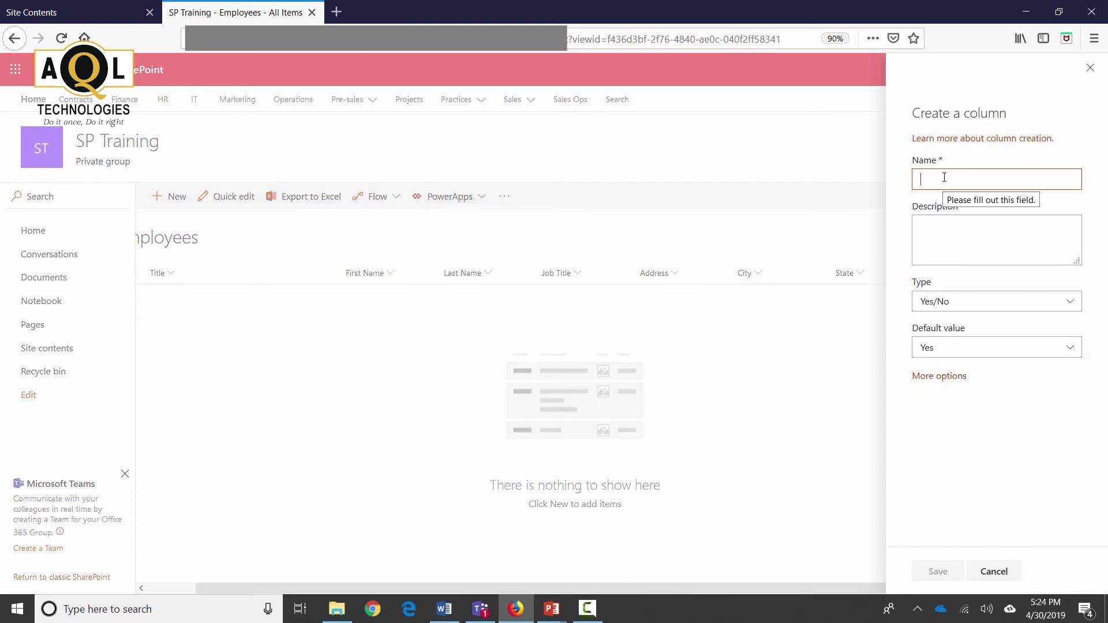
pyautogui.write('Active')
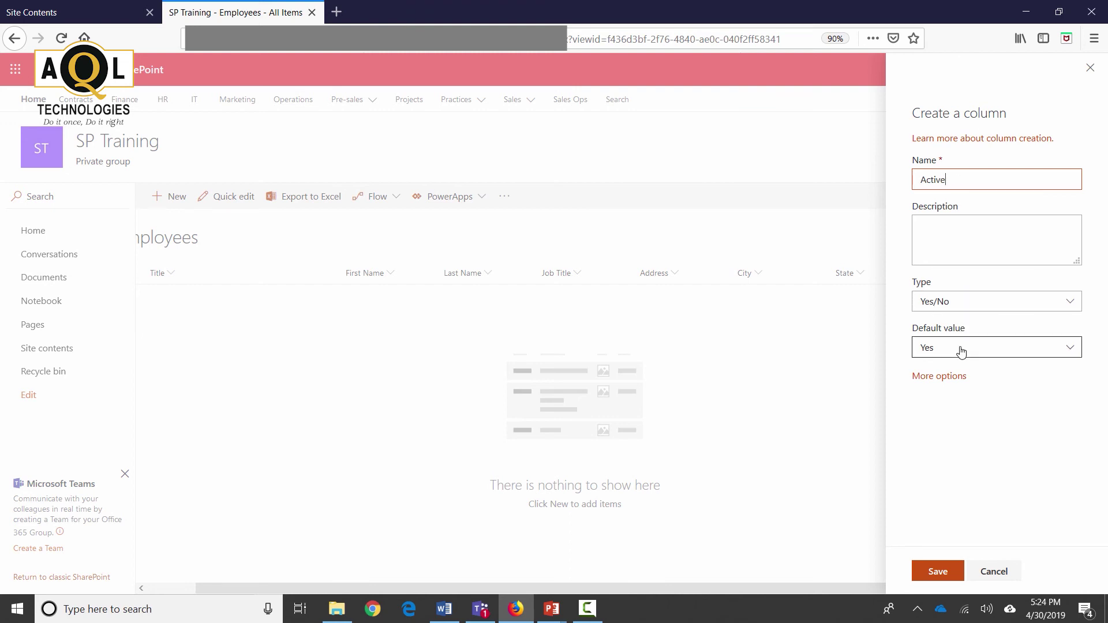
pyautogui.click(939, 571)
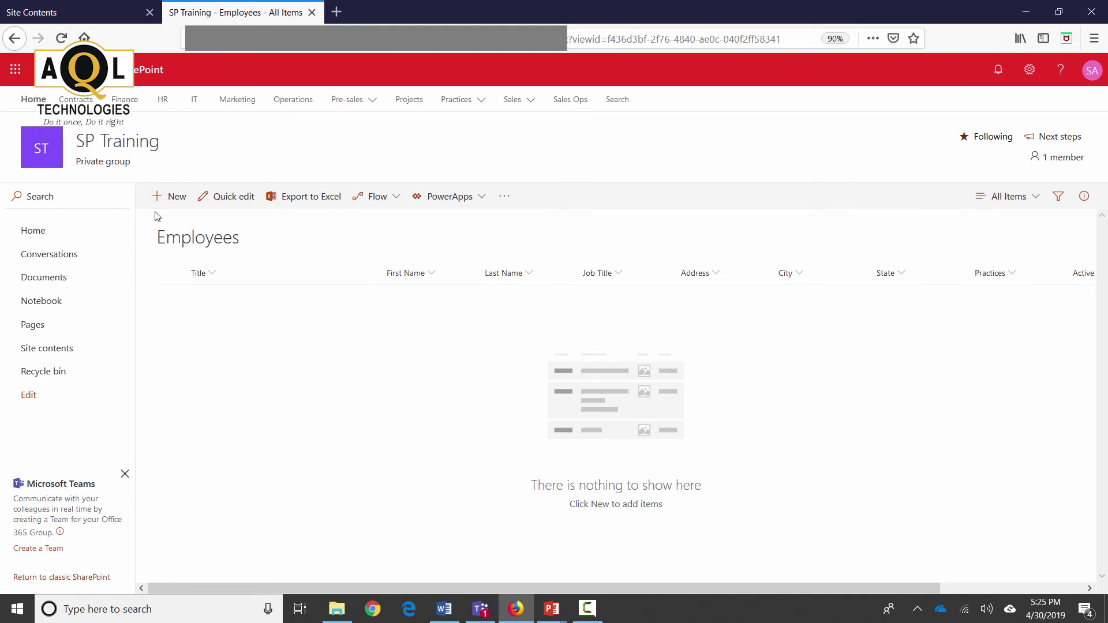
# Step: Start a new employee item and enter the employee's full name, first name and last name
pyautogui.click(168, 196)
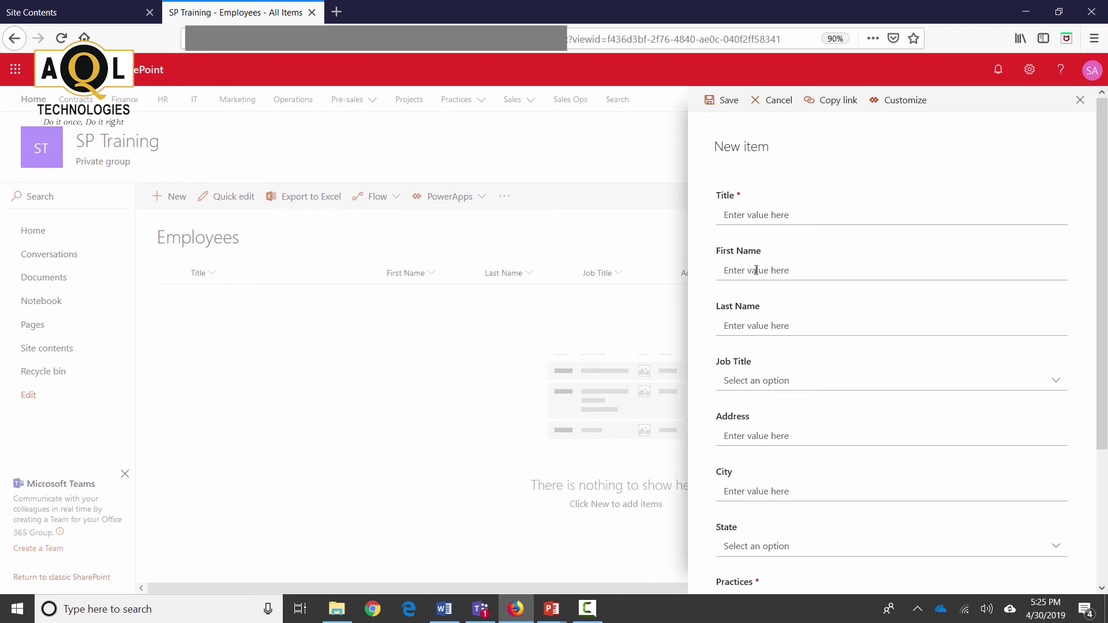
pyautogui.click(744, 213)
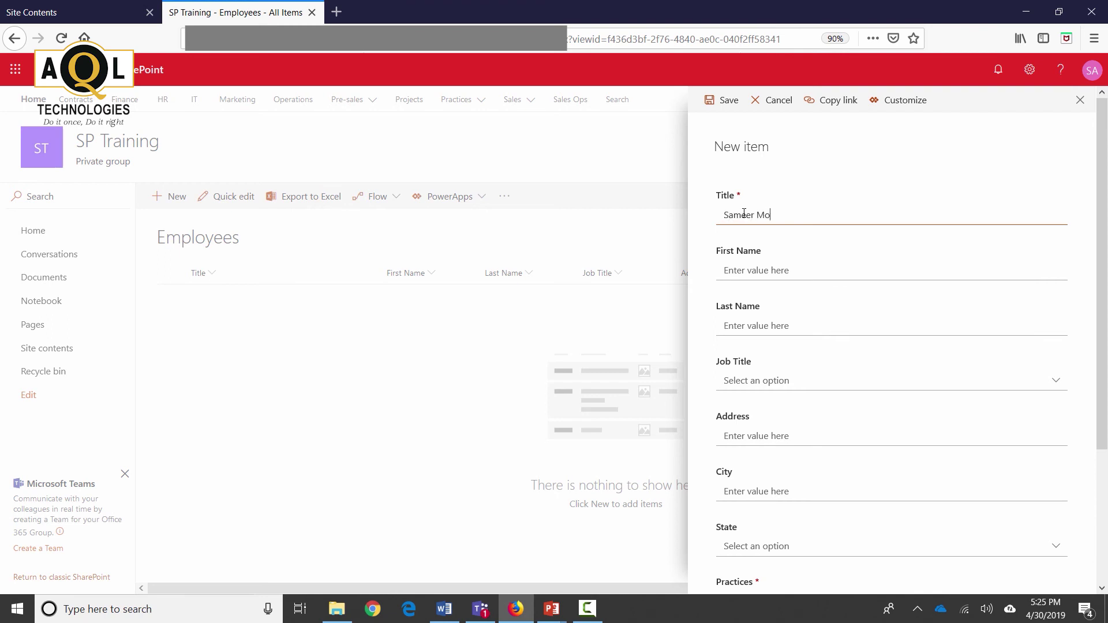
pyautogui.press('Tab')
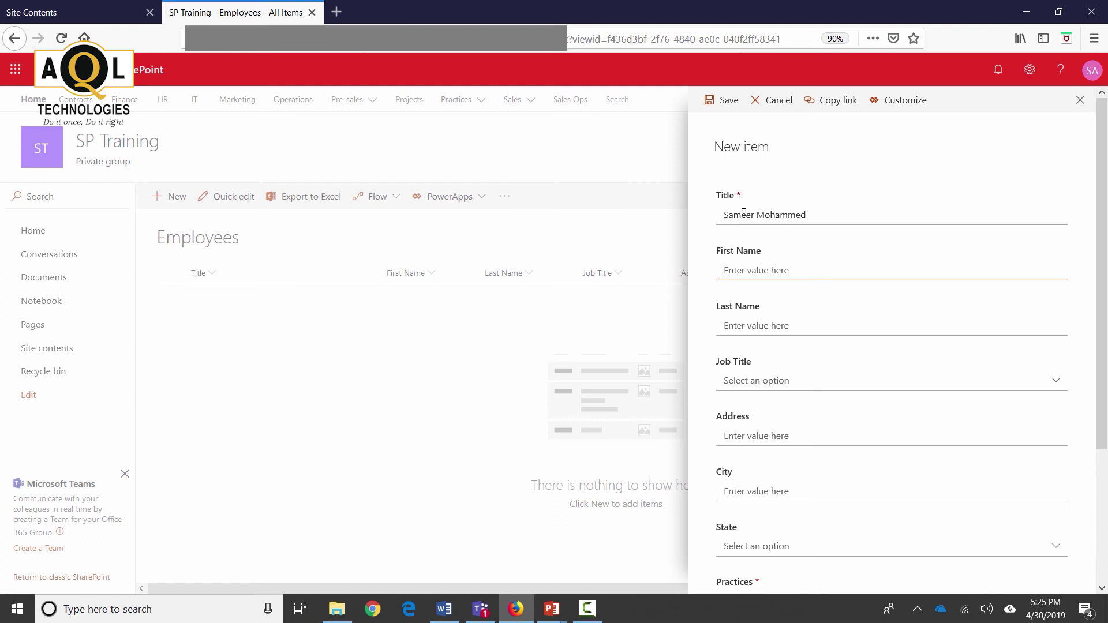
pyautogui.press('Tab')
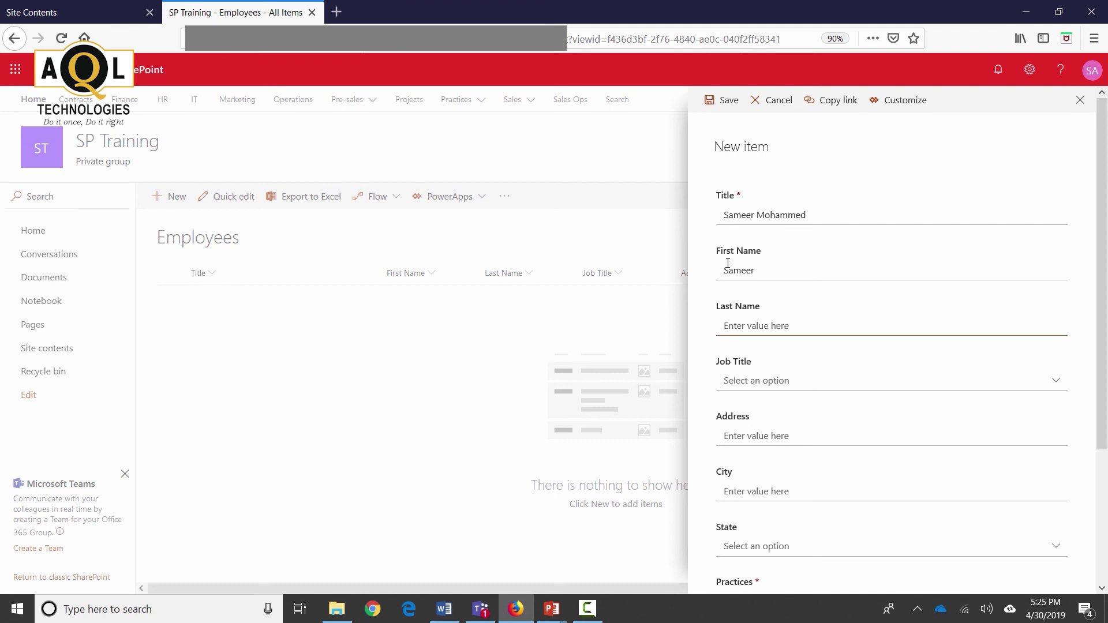
# Step: Set the job title to Developer, fill in the street address and city, and keep State IL
pyautogui.press('Tab')
pyautogui.press('Down')
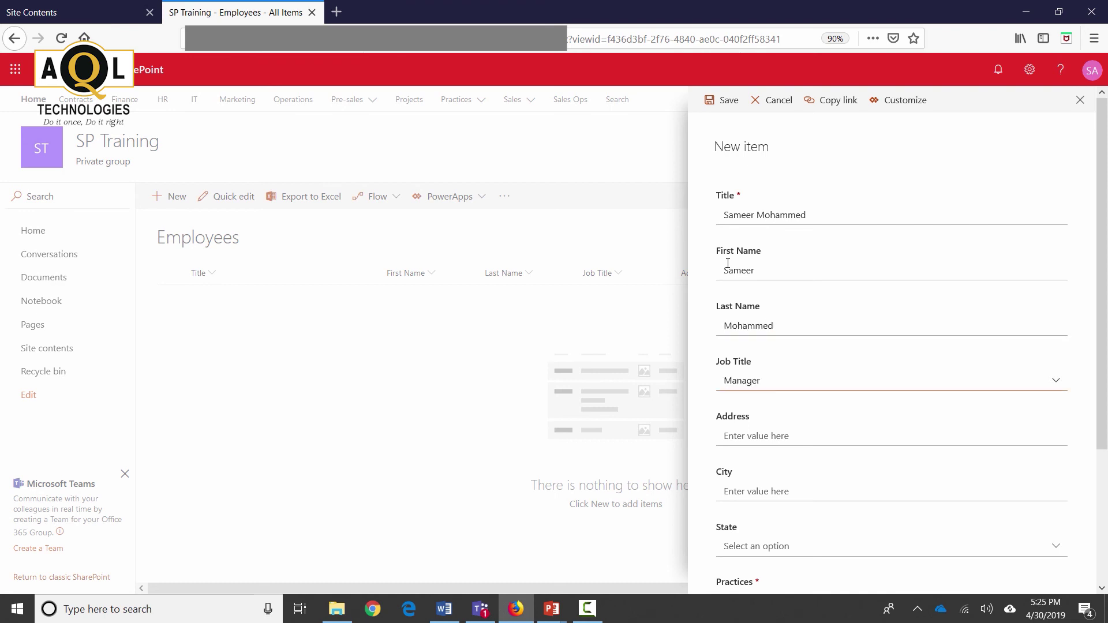
pyautogui.click(807, 387)
pyautogui.click(788, 430)
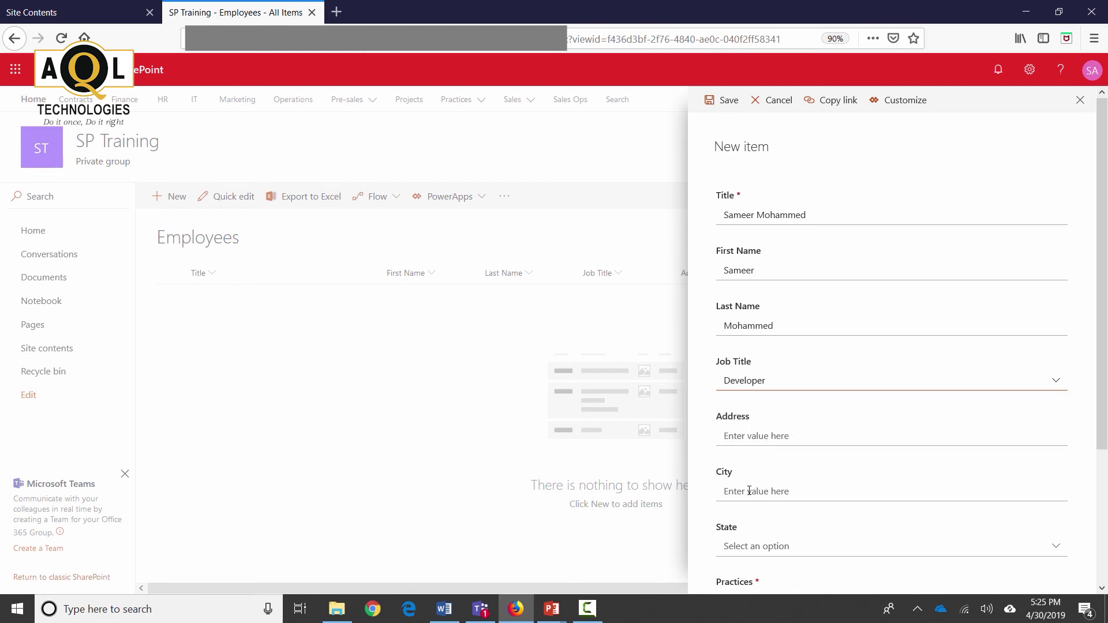
pyautogui.click(746, 430)
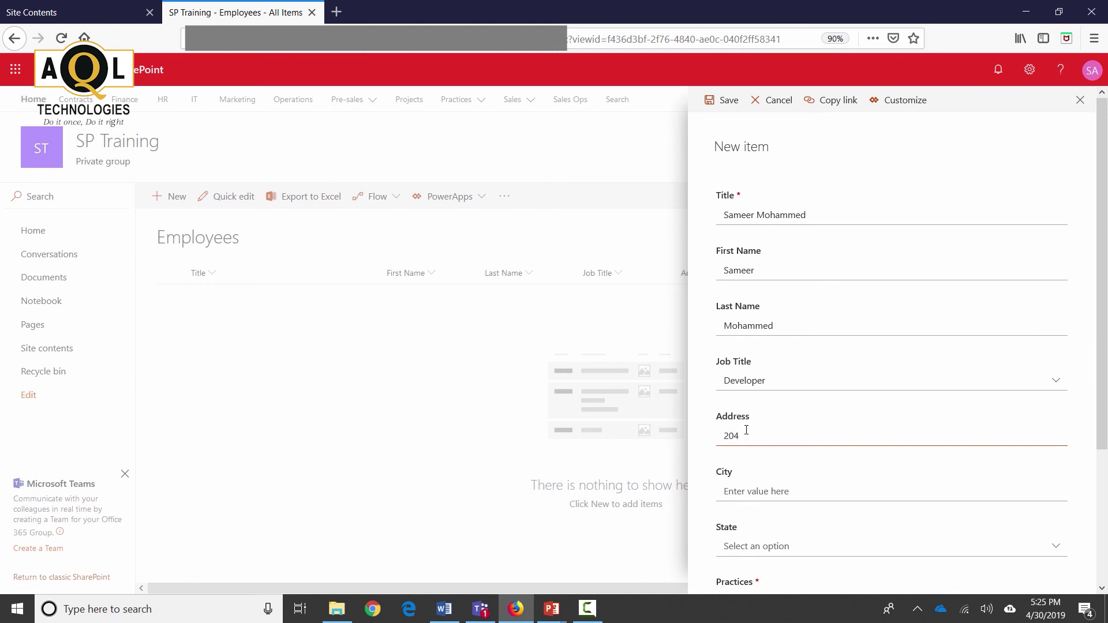
pyautogui.write('Dempster St')
pyautogui.click(760, 492)
pyautogui.write('Par')
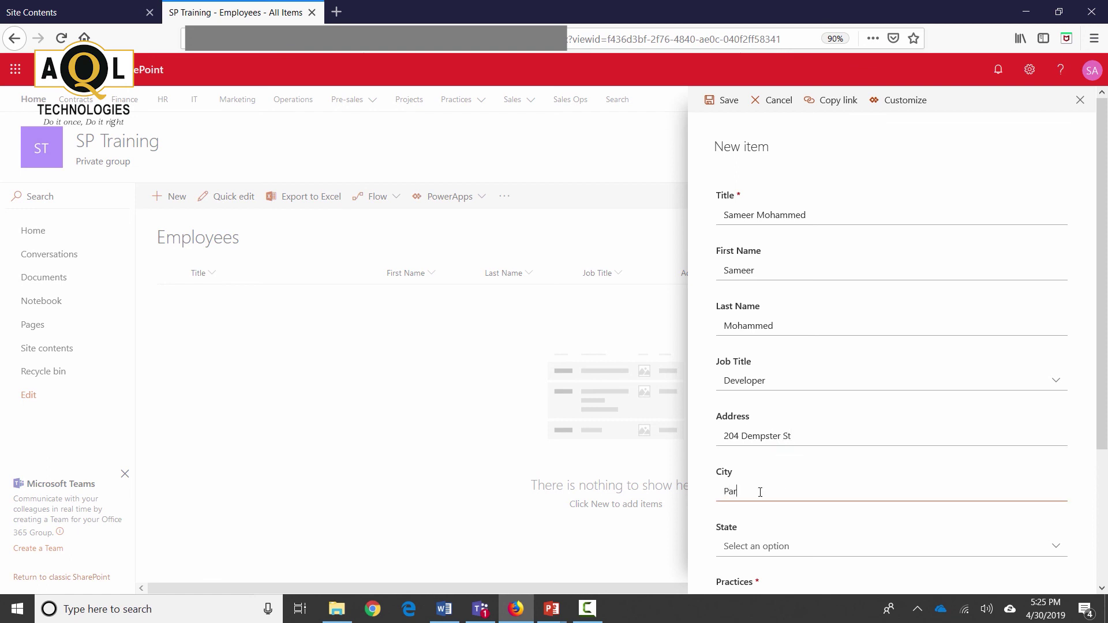
pyautogui.write('tk Rdige')
pyautogui.scroll(-3, 760, 491)
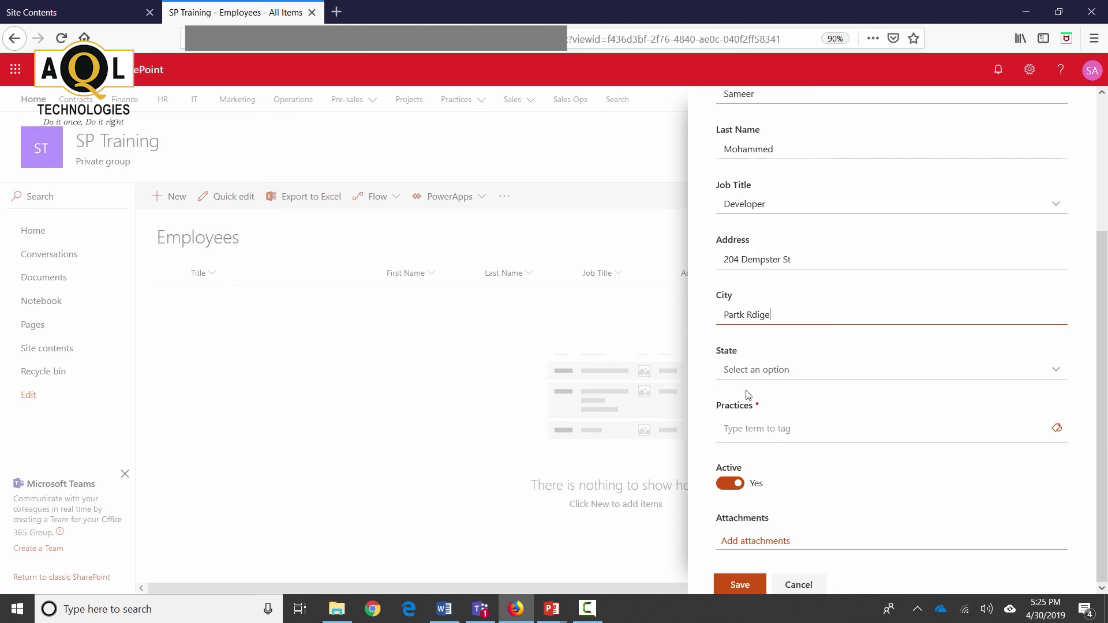
pyautogui.click(749, 370)
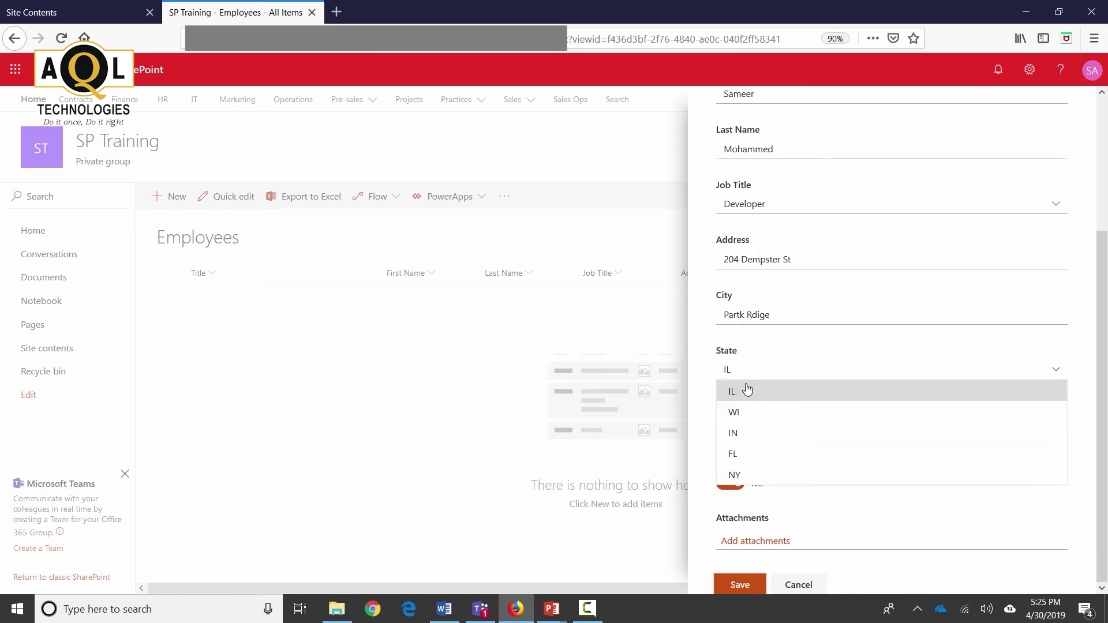
pyautogui.click(746, 391)
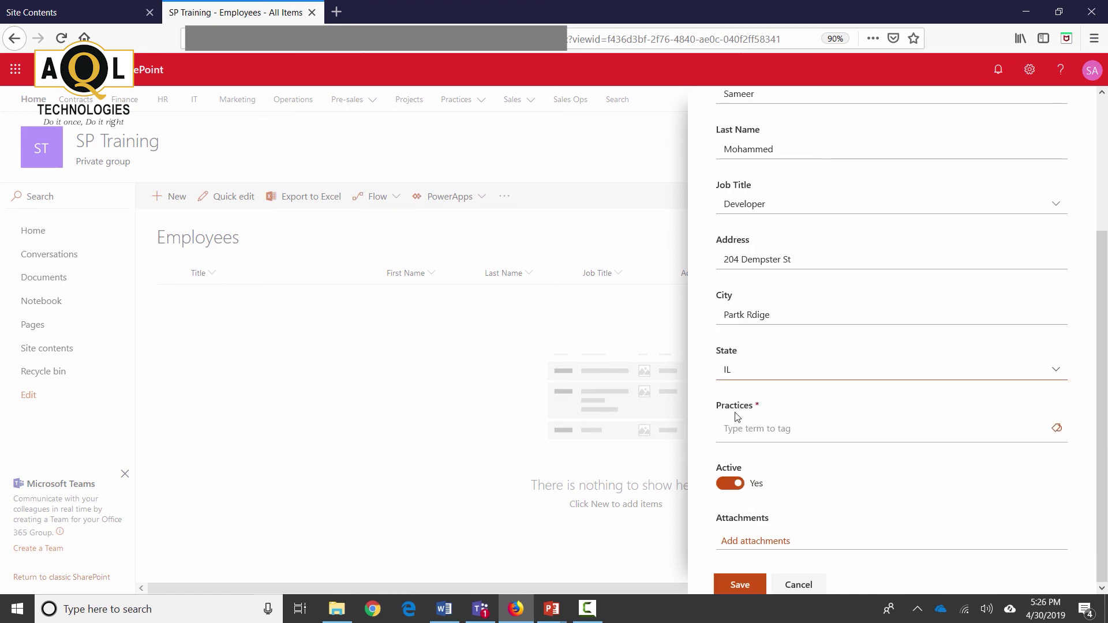
# Step: Tag the employee with the All term in the Practices field
pyautogui.click(1057, 432)
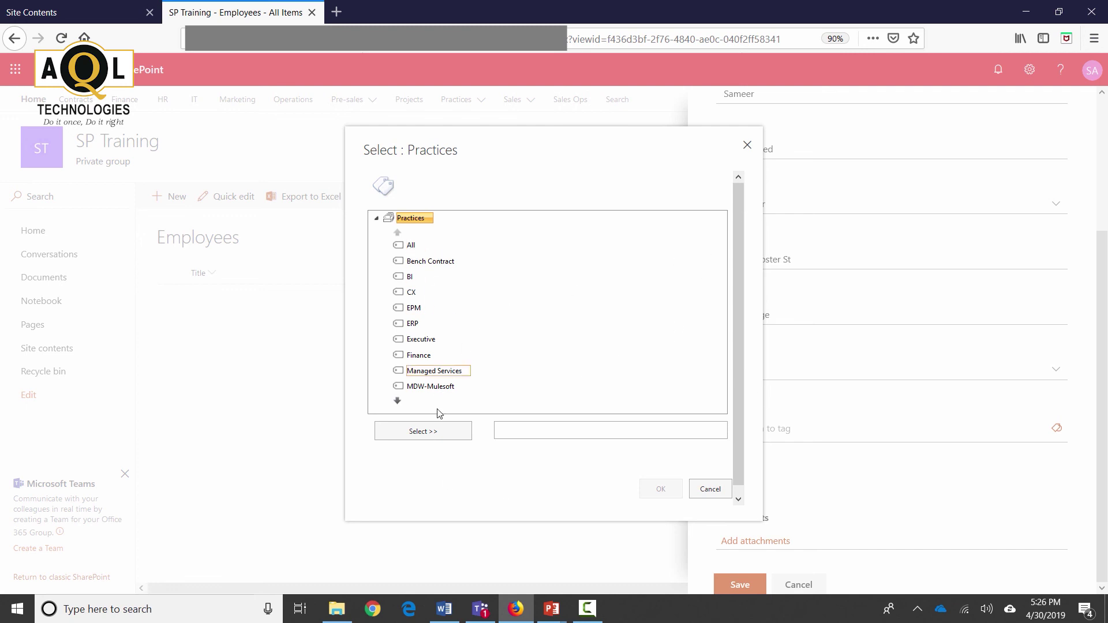
pyautogui.click(411, 245)
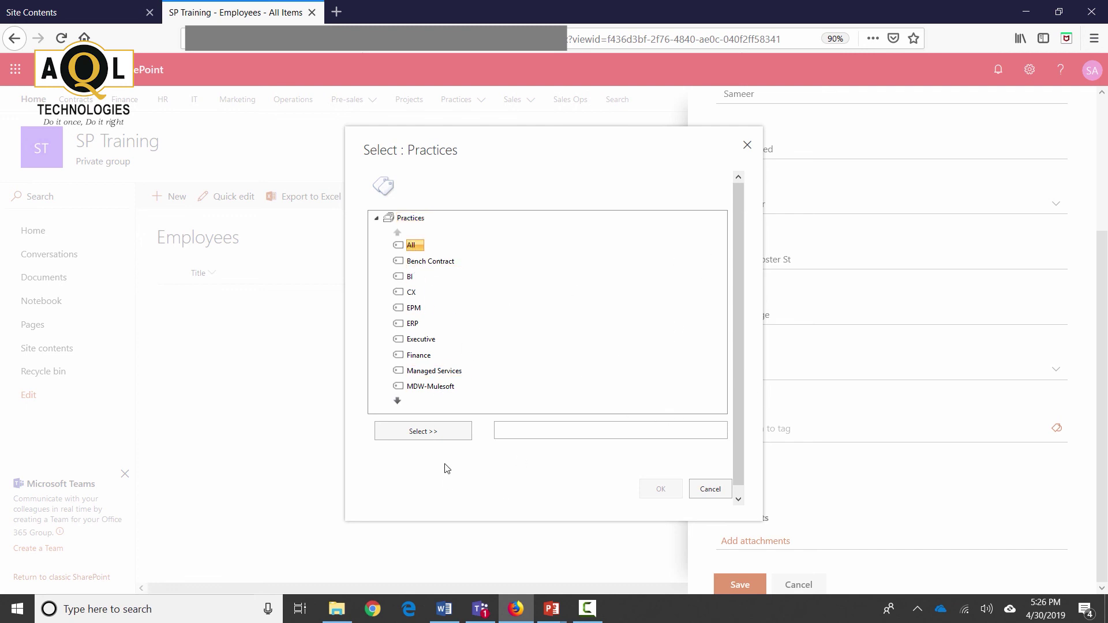
pyautogui.click(440, 432)
pyautogui.click(660, 489)
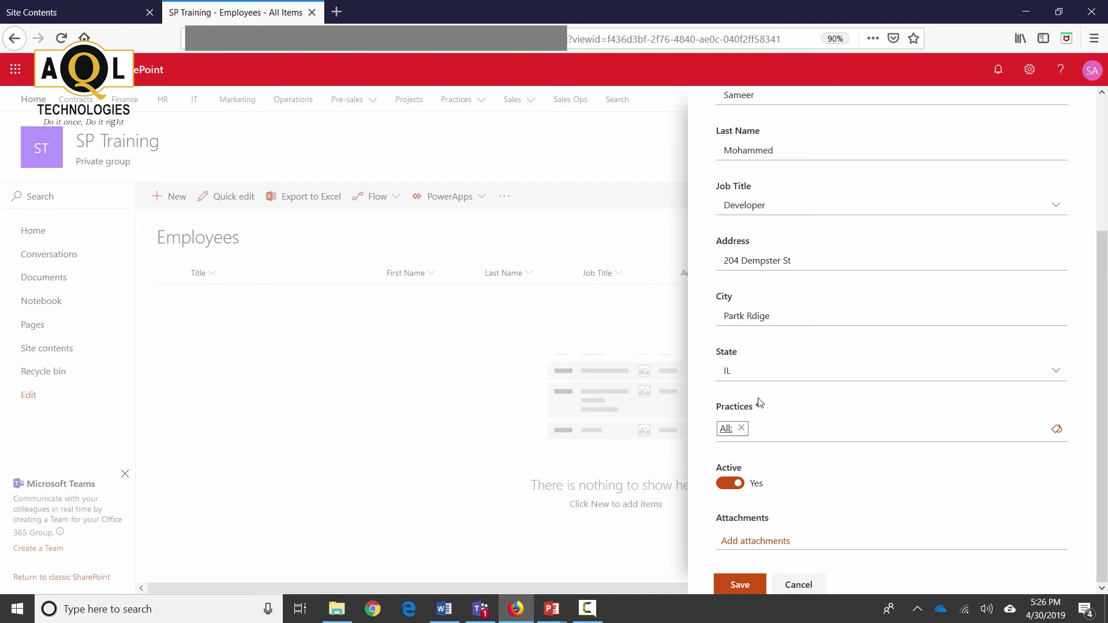
# Step: Save the new employee record to the Employees list
pyautogui.scroll(3, 762, 398)
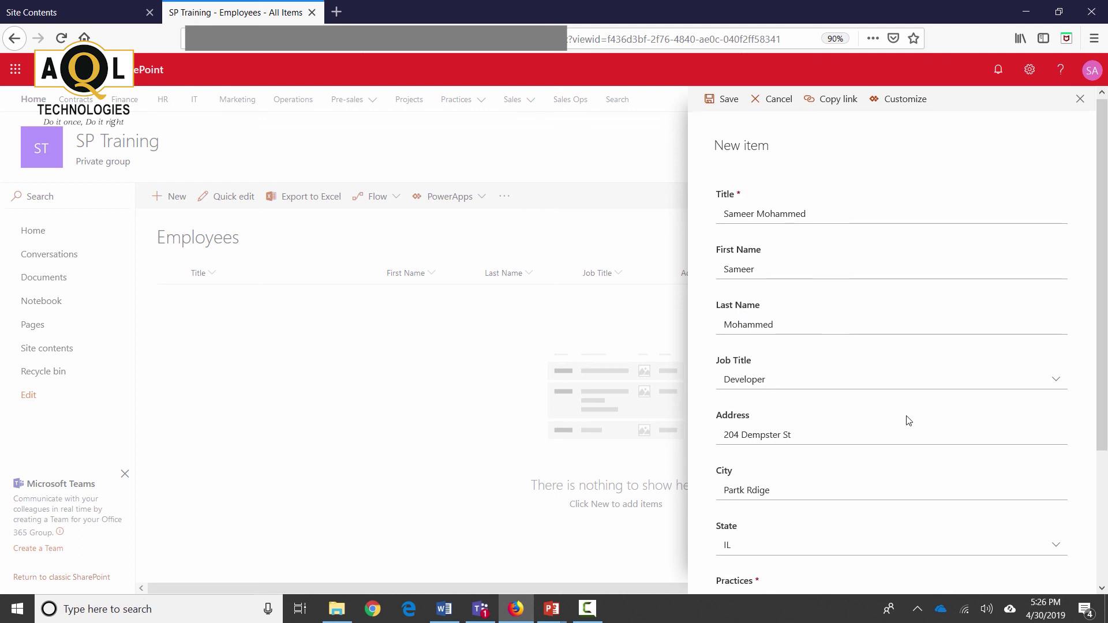
pyautogui.scroll(-3, 903, 424)
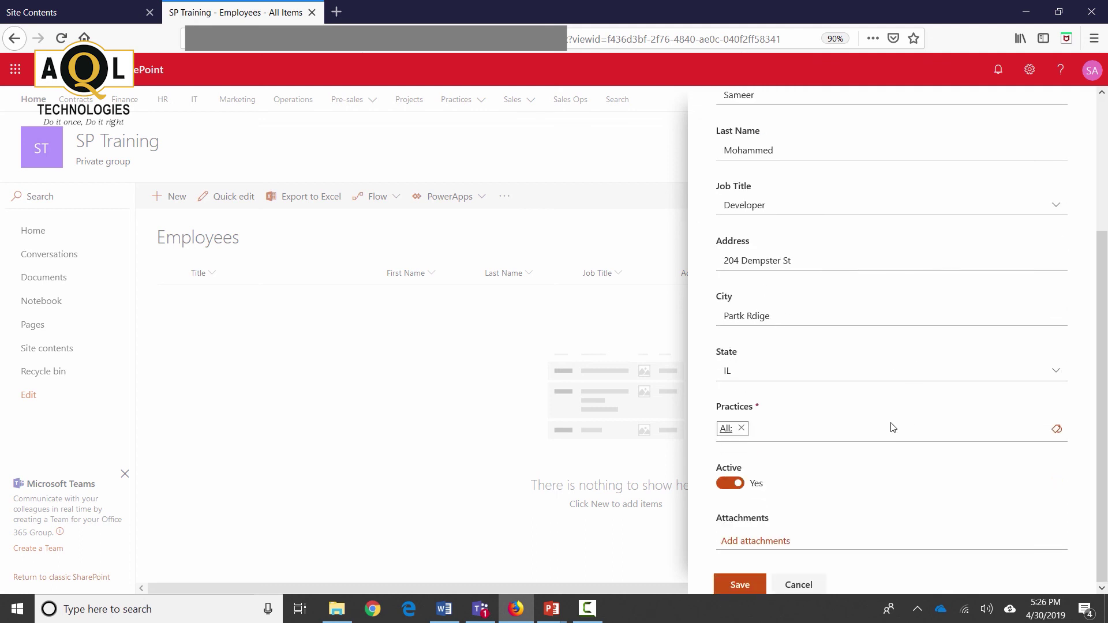
pyautogui.click(740, 585)
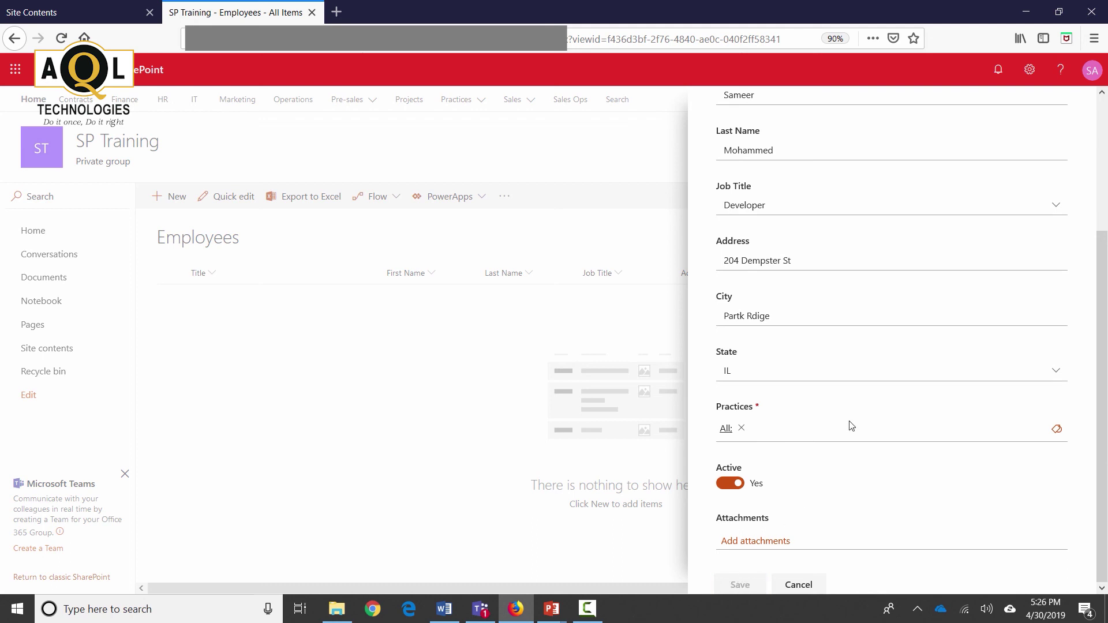